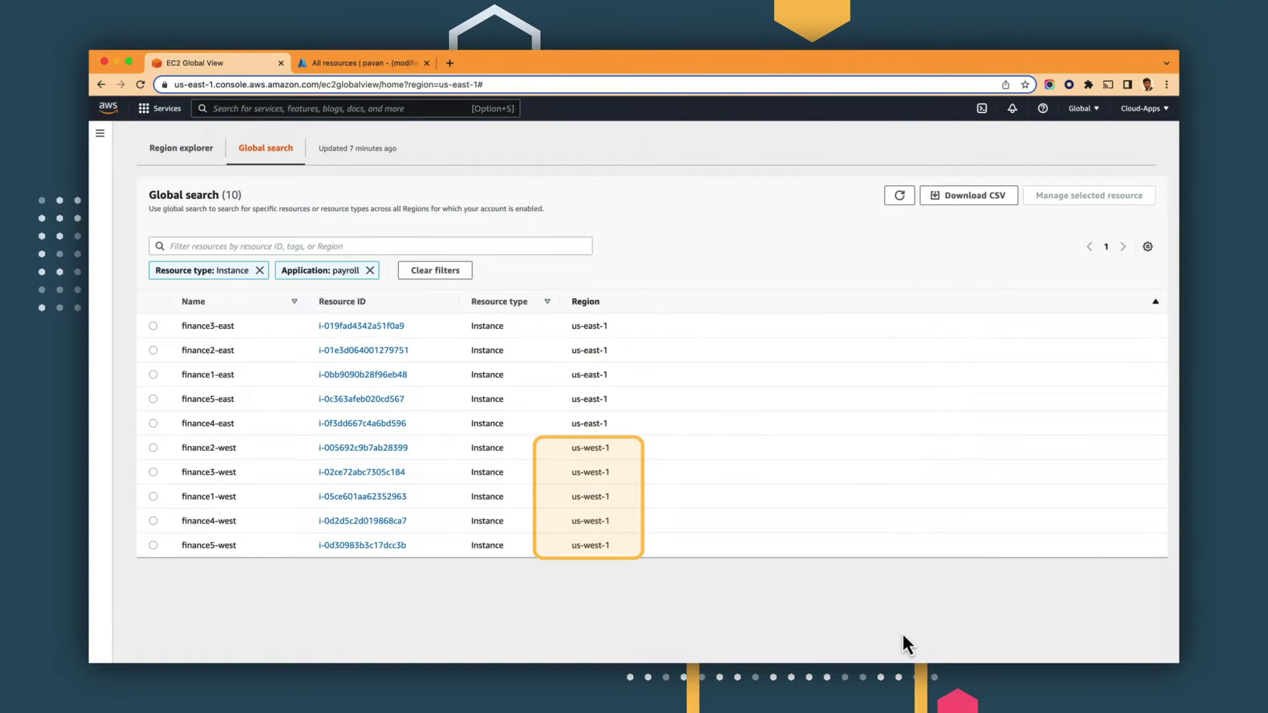
- Switch to the Azure portal's 'All resources' browser tab
left_click(387, 61)
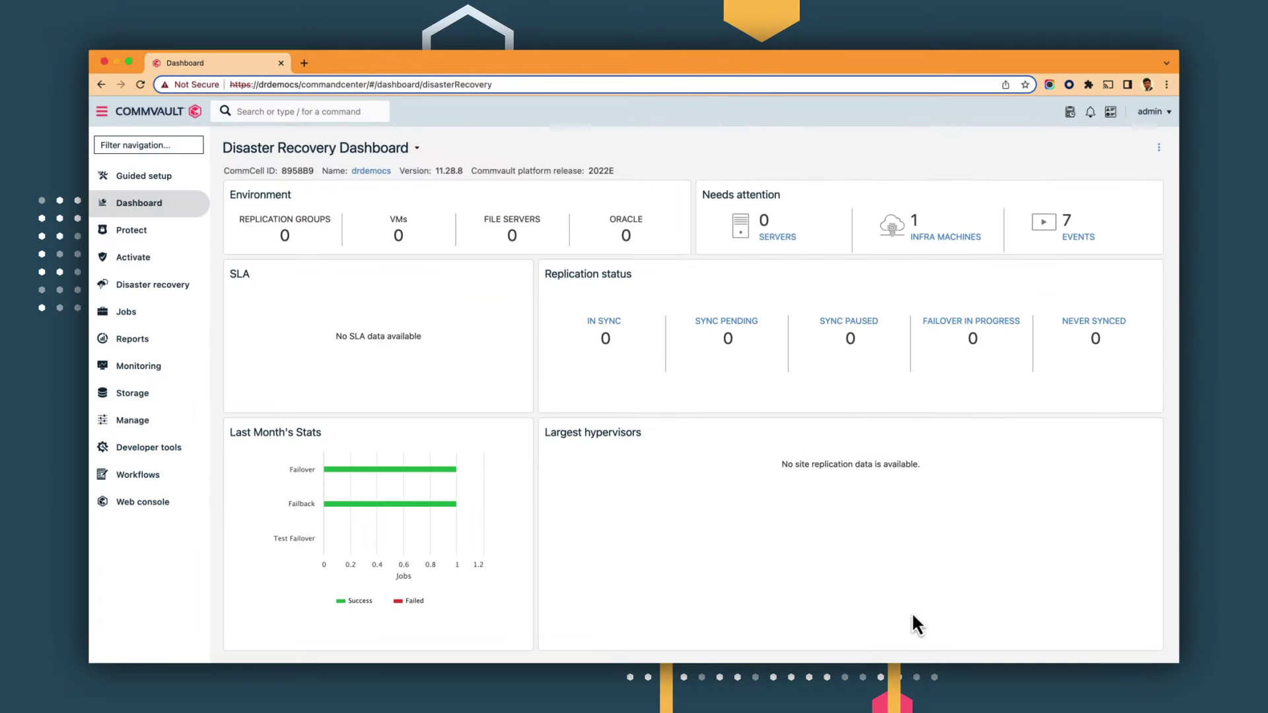
- Go to Protect > Virtualization to list the five protected finance VMs
left_click(159, 232)
left_click(158, 259)
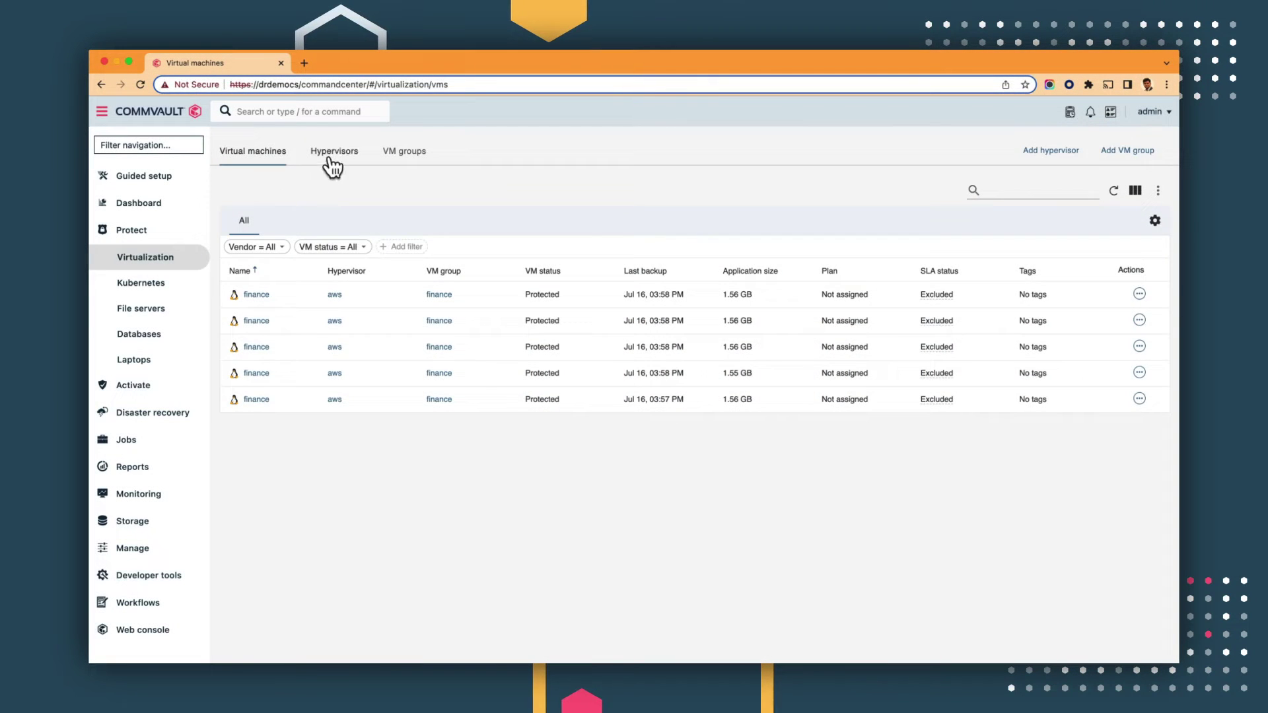
- Open the aws hypervisor from the Hypervisors list and show its Configuration settings
left_click(330, 159)
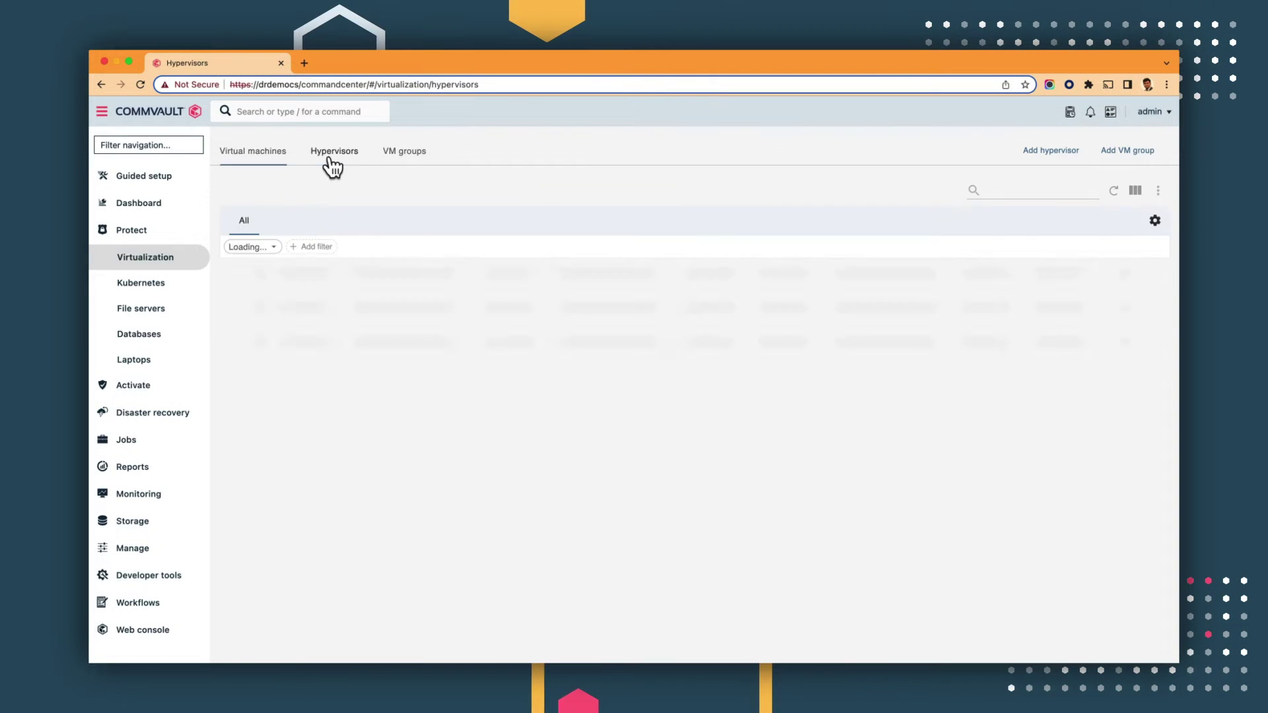
left_click(252, 295)
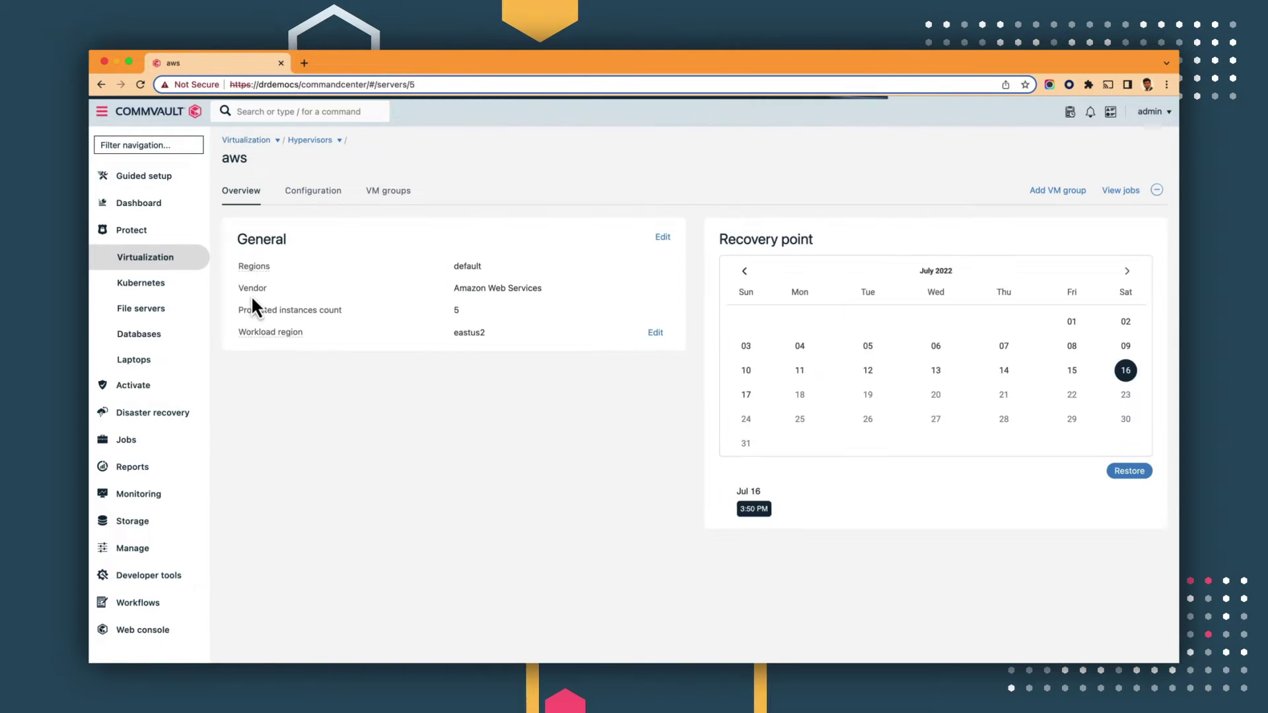
left_click(323, 190)
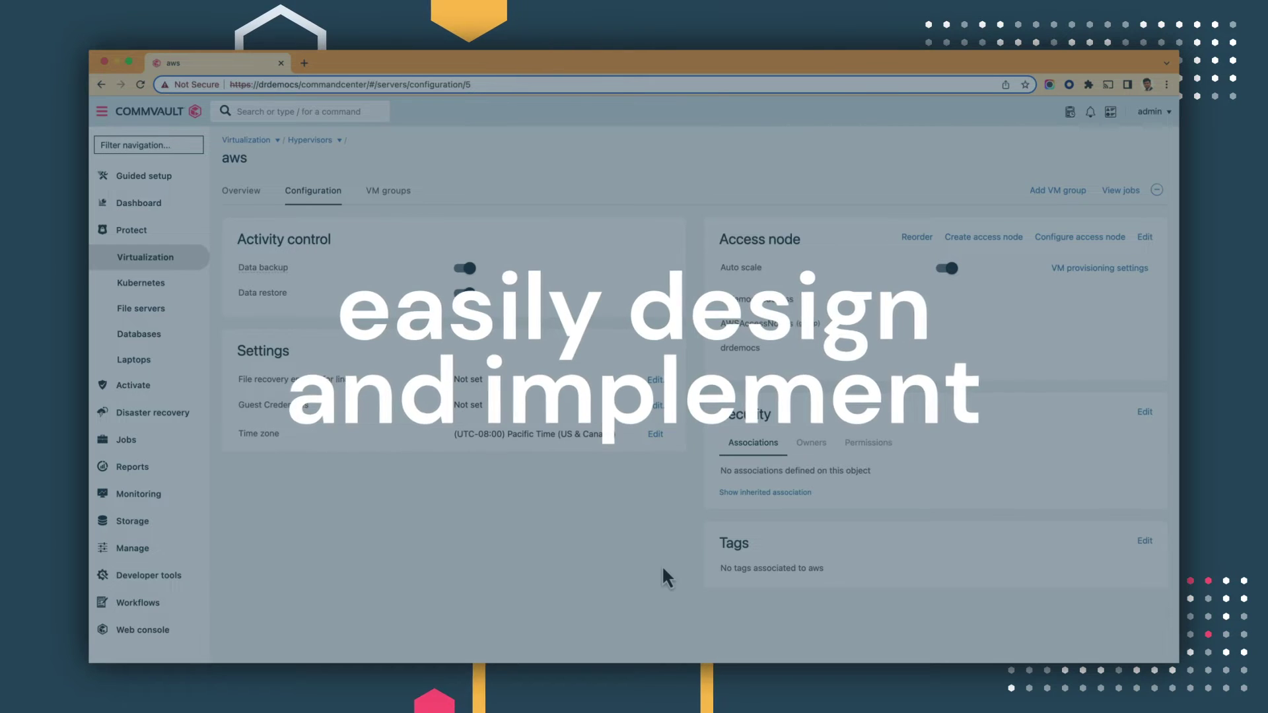
- From Disaster recovery > Replication, begin a Virtualization replication group 'payroll' with aws as source hypervisor
left_click(169, 414)
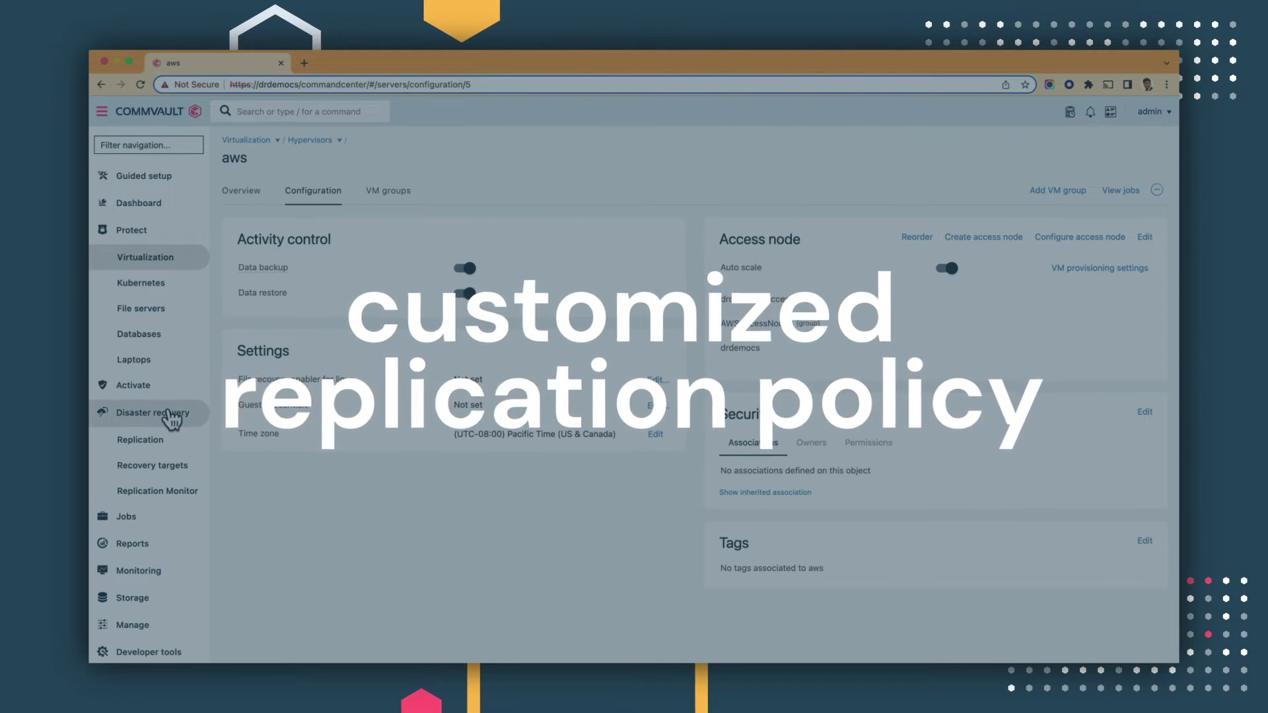
left_click(158, 442)
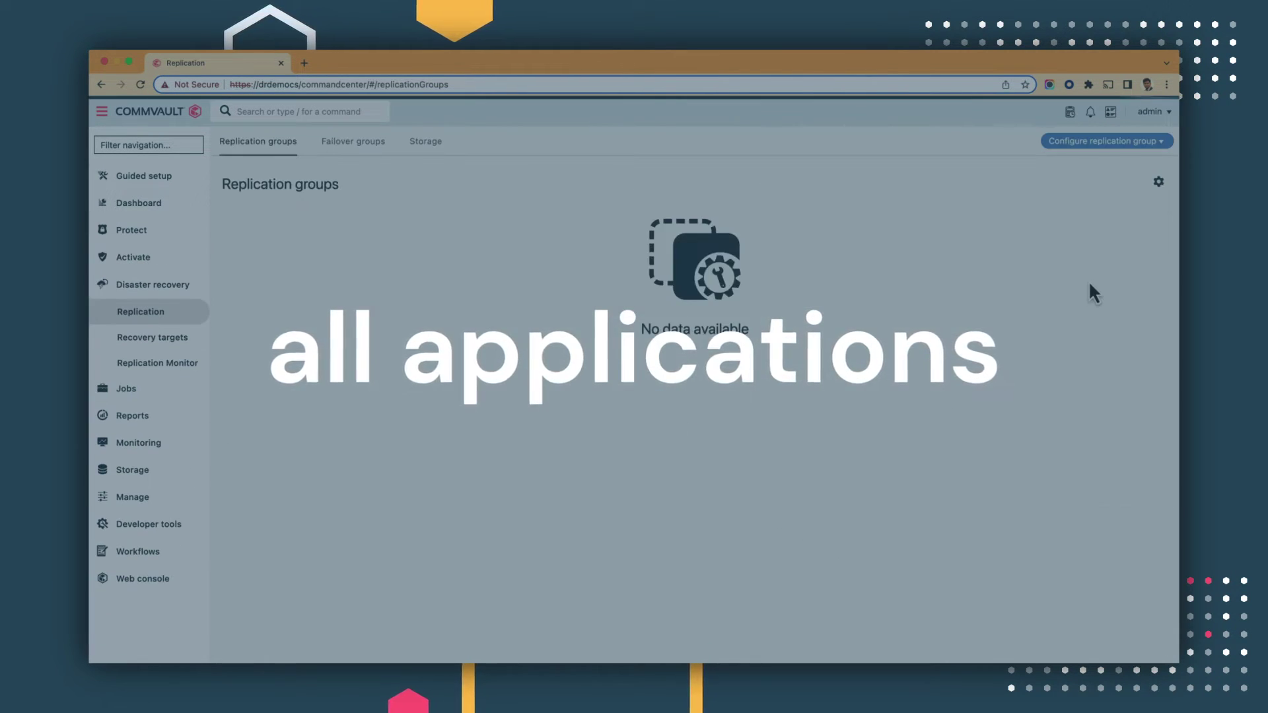
left_click(1087, 141)
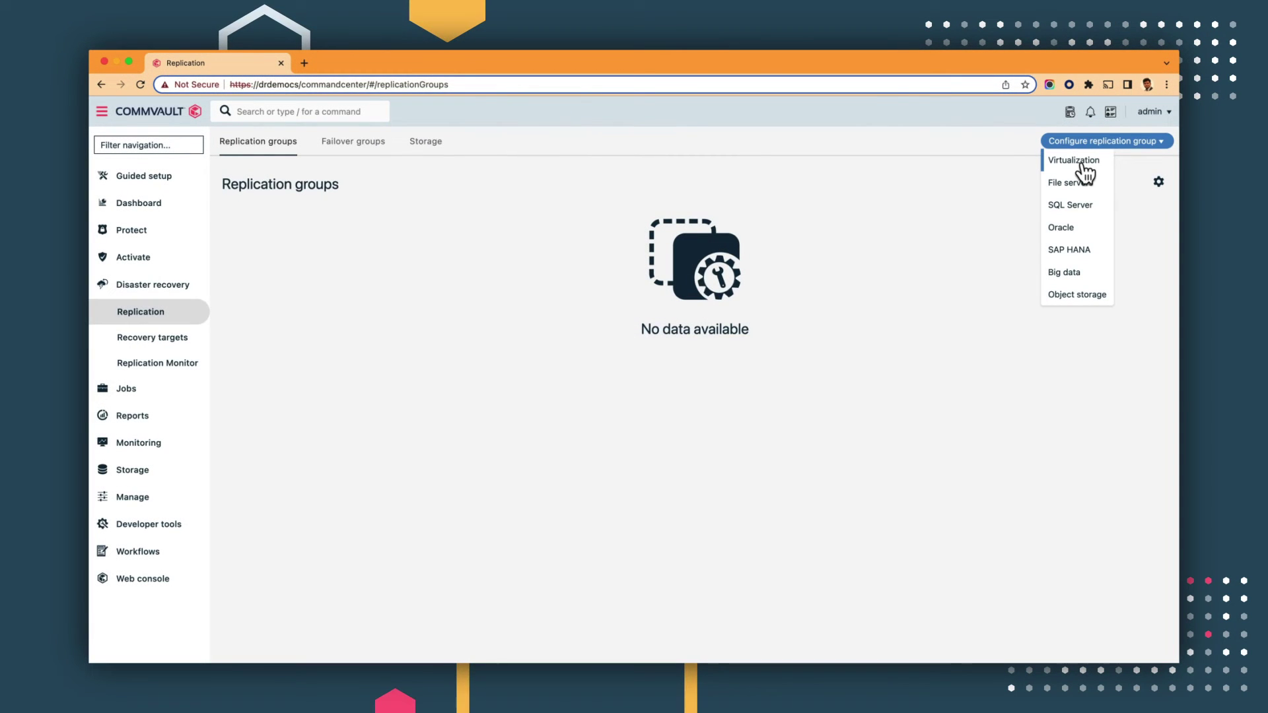
left_click(1082, 165)
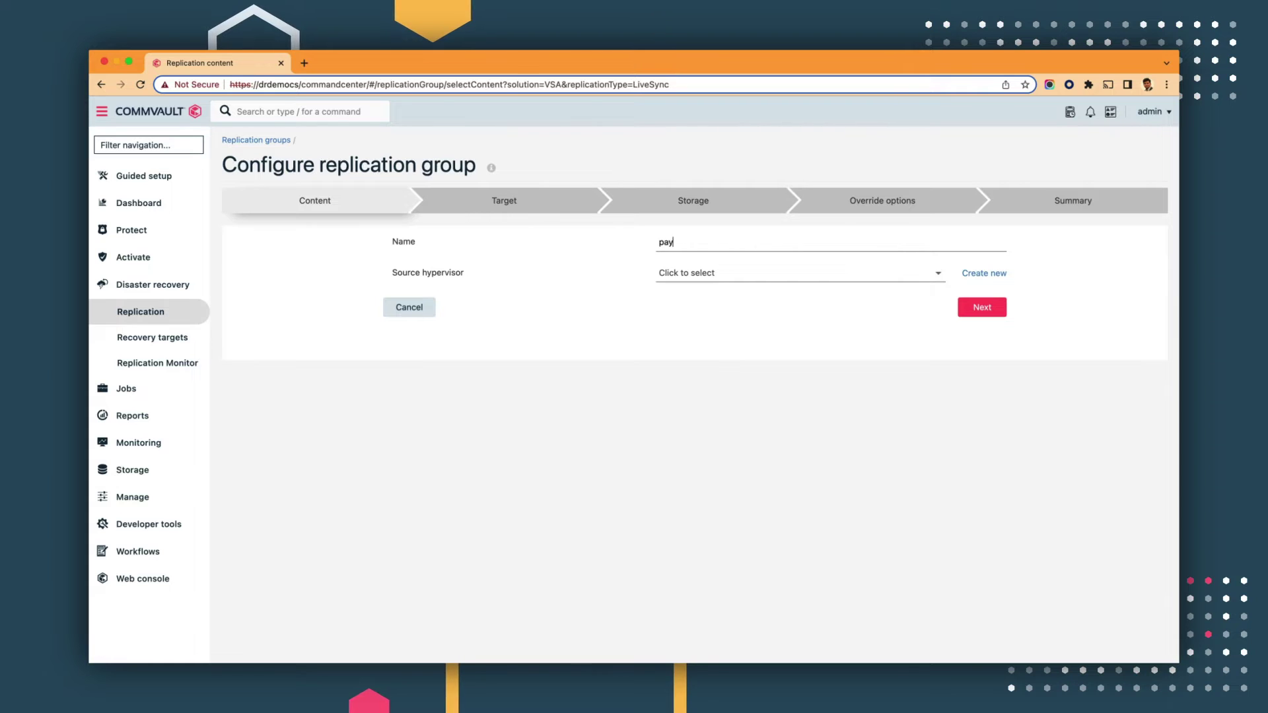
left_click(936, 274)
left_click(677, 316)
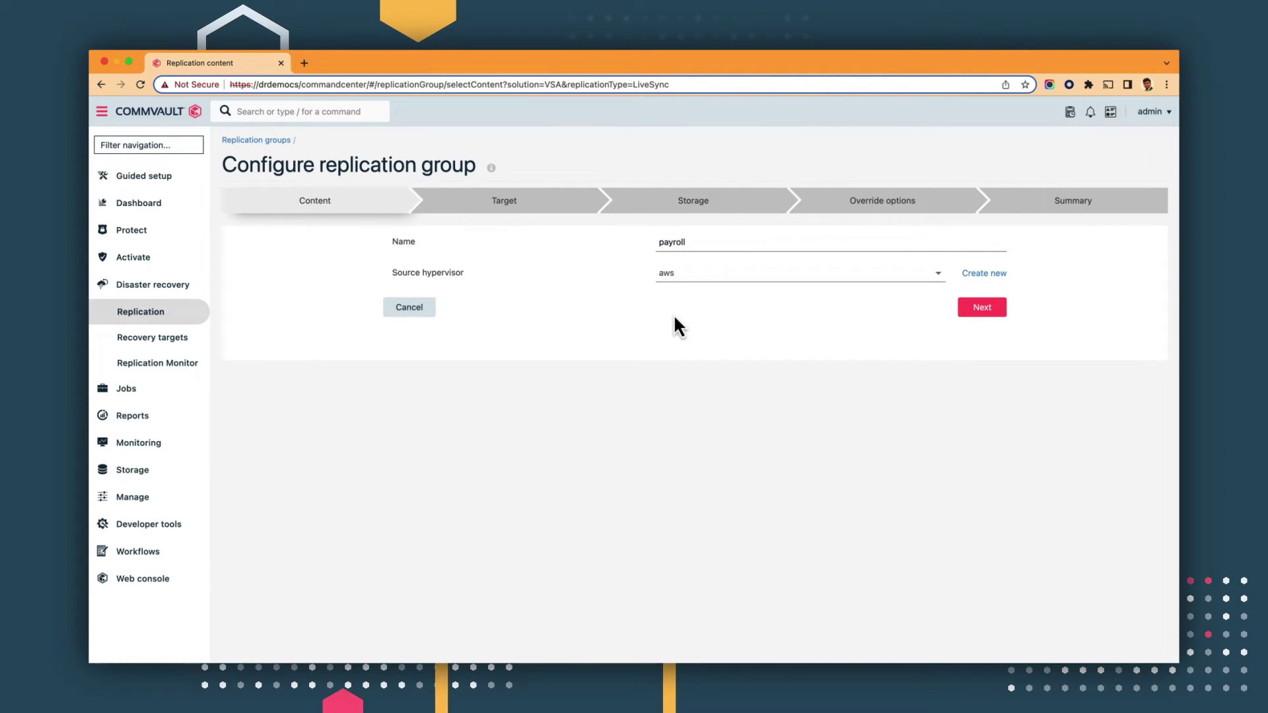
- Add virtual machines by tags, expanding the Application tag under US East (N. Virginia)
left_click(938, 316)
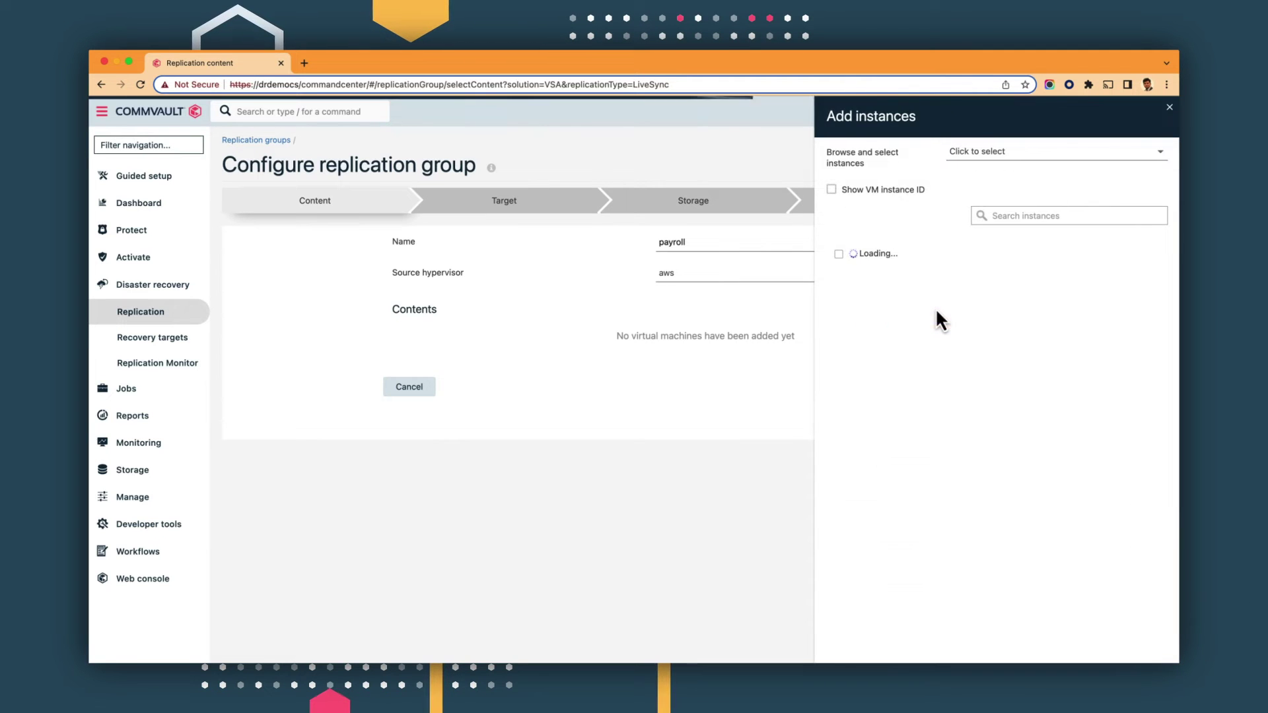
left_click(1036, 152)
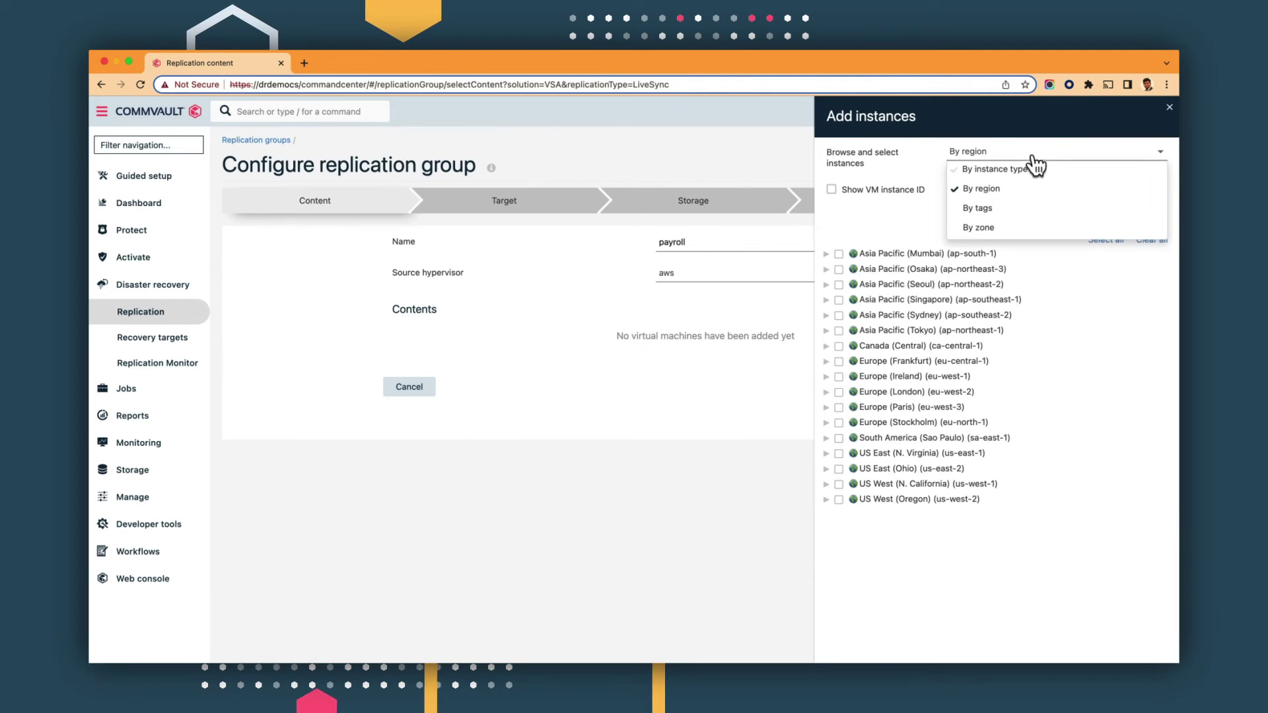
left_click(985, 210)
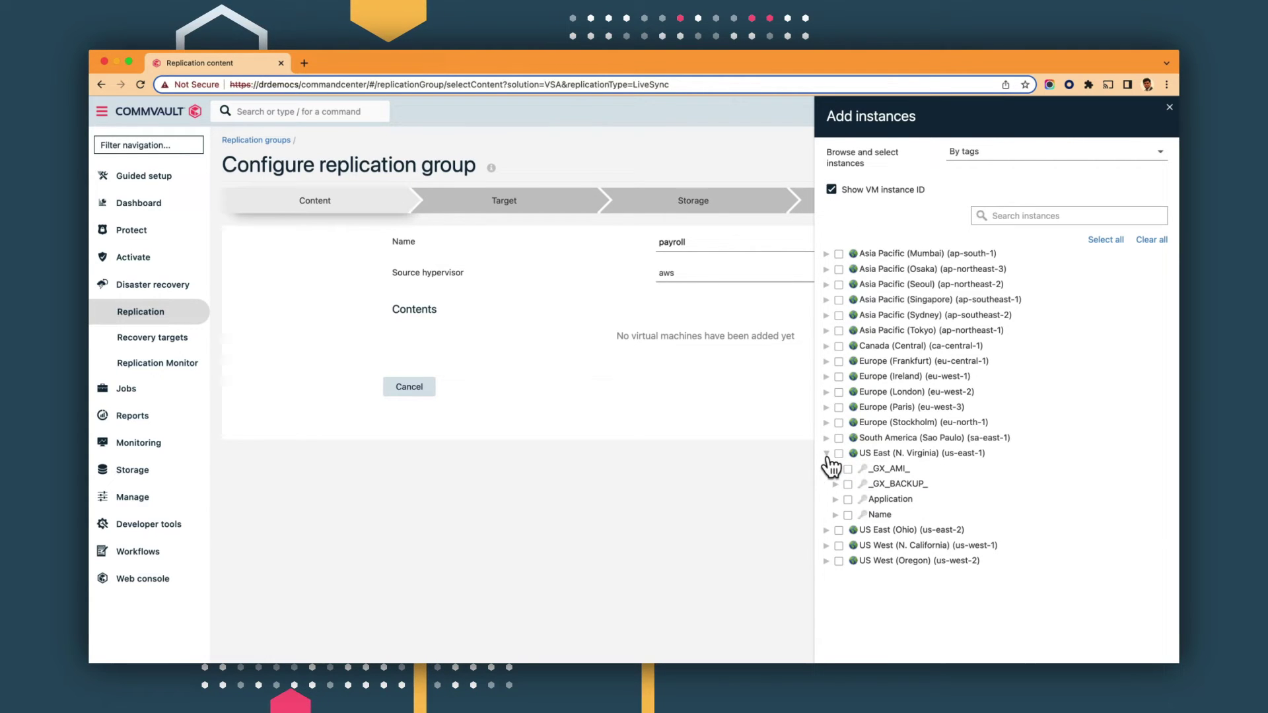
left_click(836, 499)
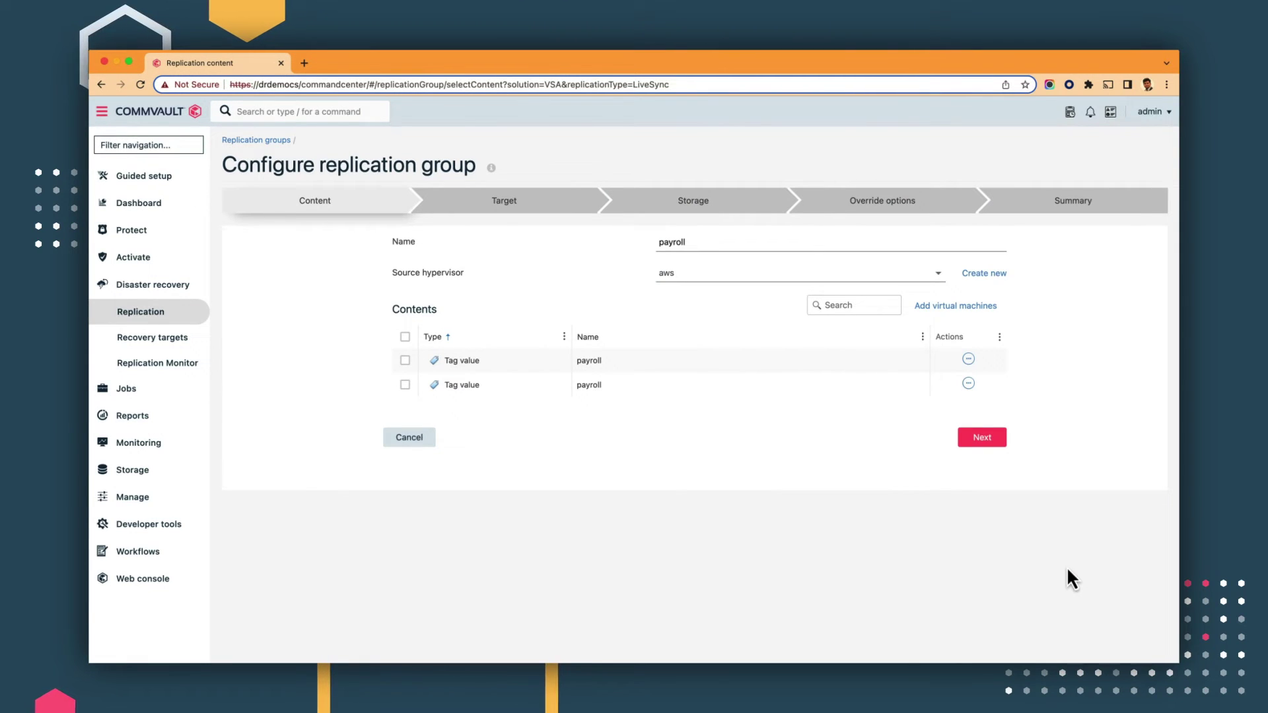
- On the Target step, create a new Microsoft Azure recovery target named 'azuredr'
left_click(996, 436)
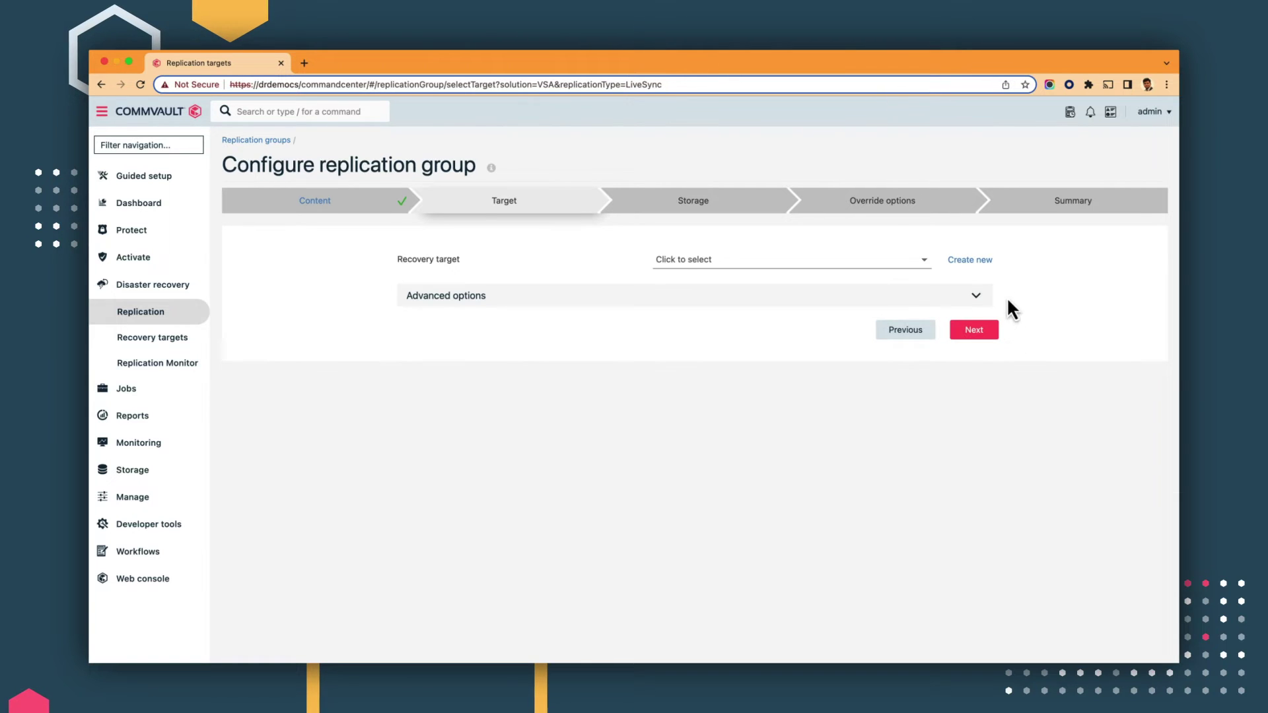
left_click(984, 266)
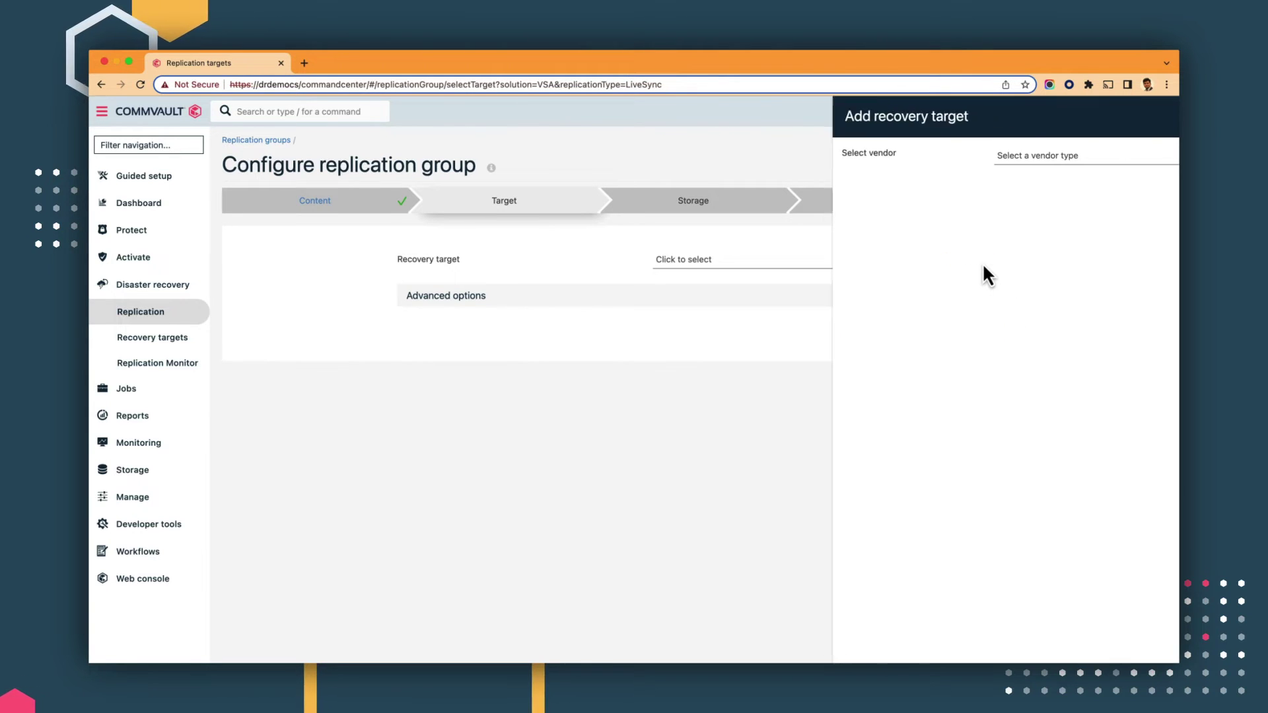
left_click(1002, 158)
left_click(1004, 193)
left_click(996, 197)
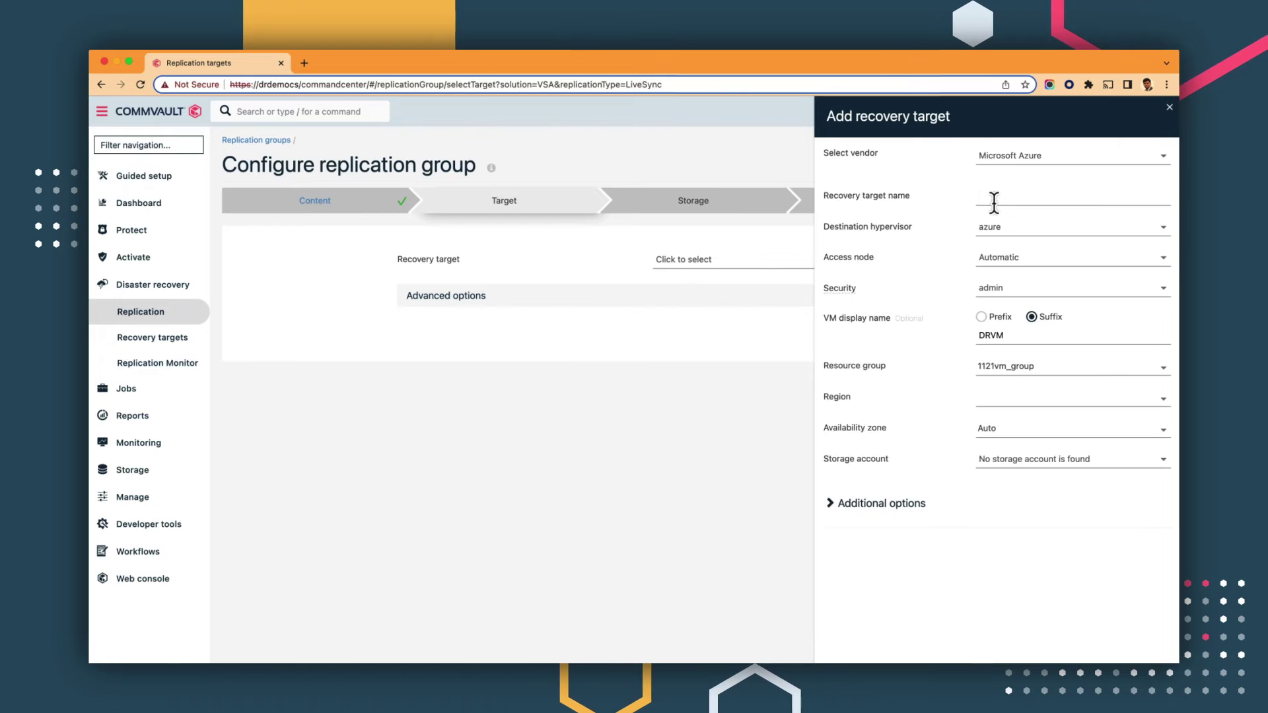
type("azure")
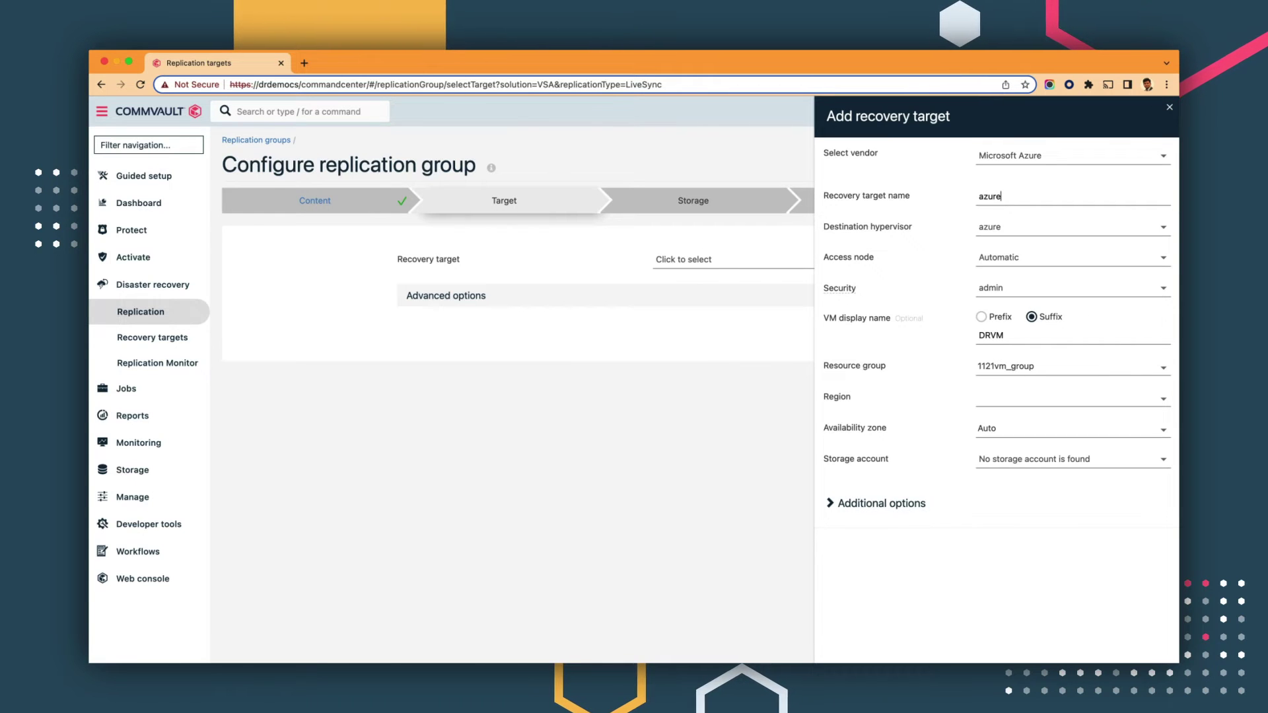
type("dr")
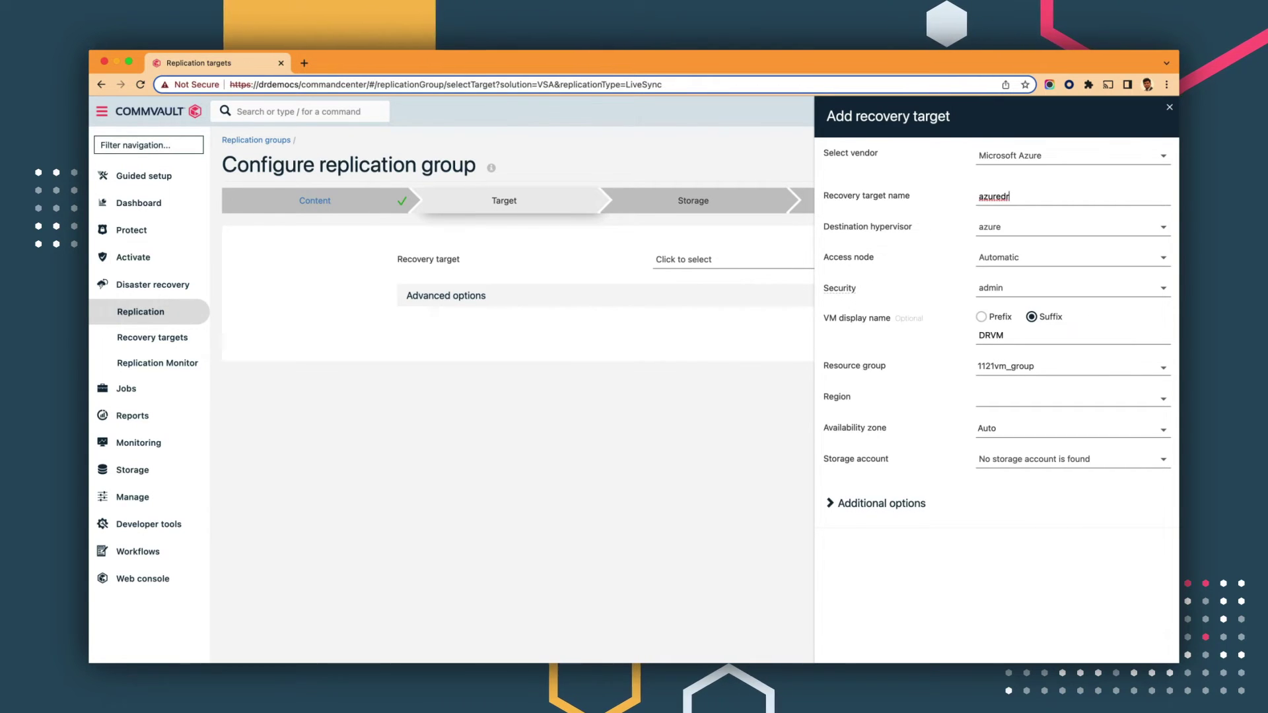
- Pick the target's Azure resource group and set its region to East US
left_click(1048, 375)
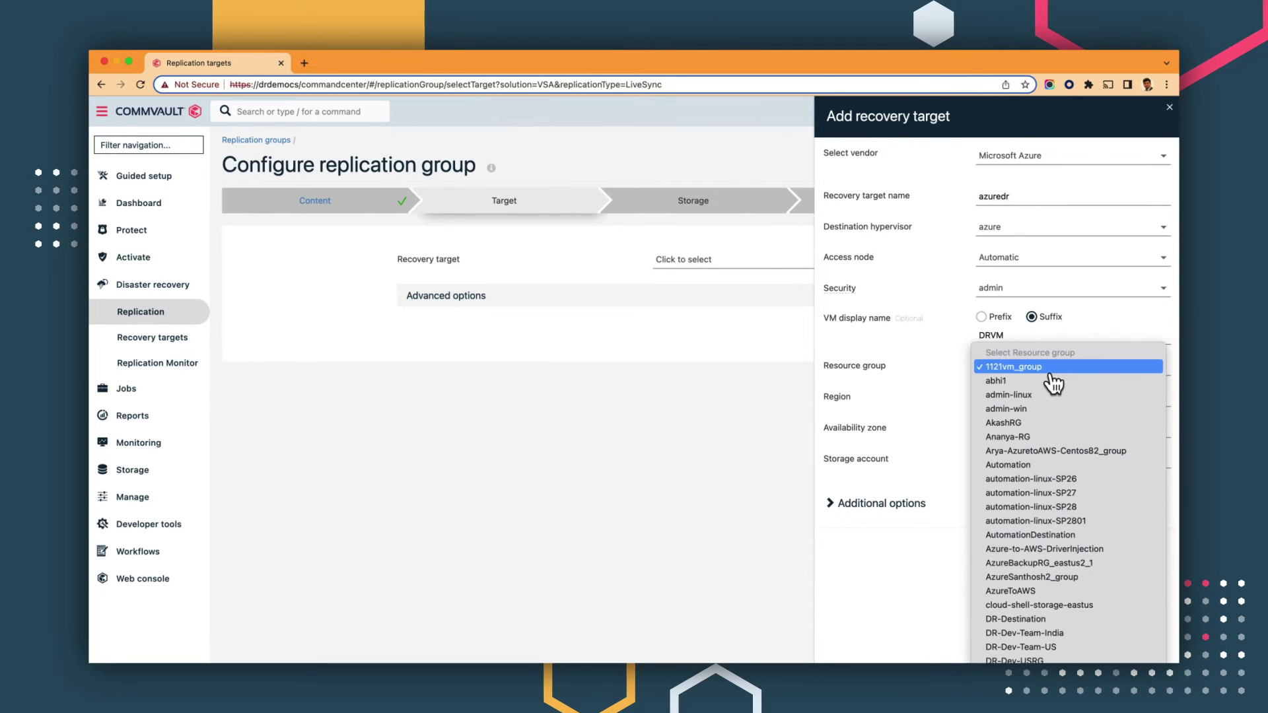
scroll(1060, 525, "down", 5)
left_click(1057, 521)
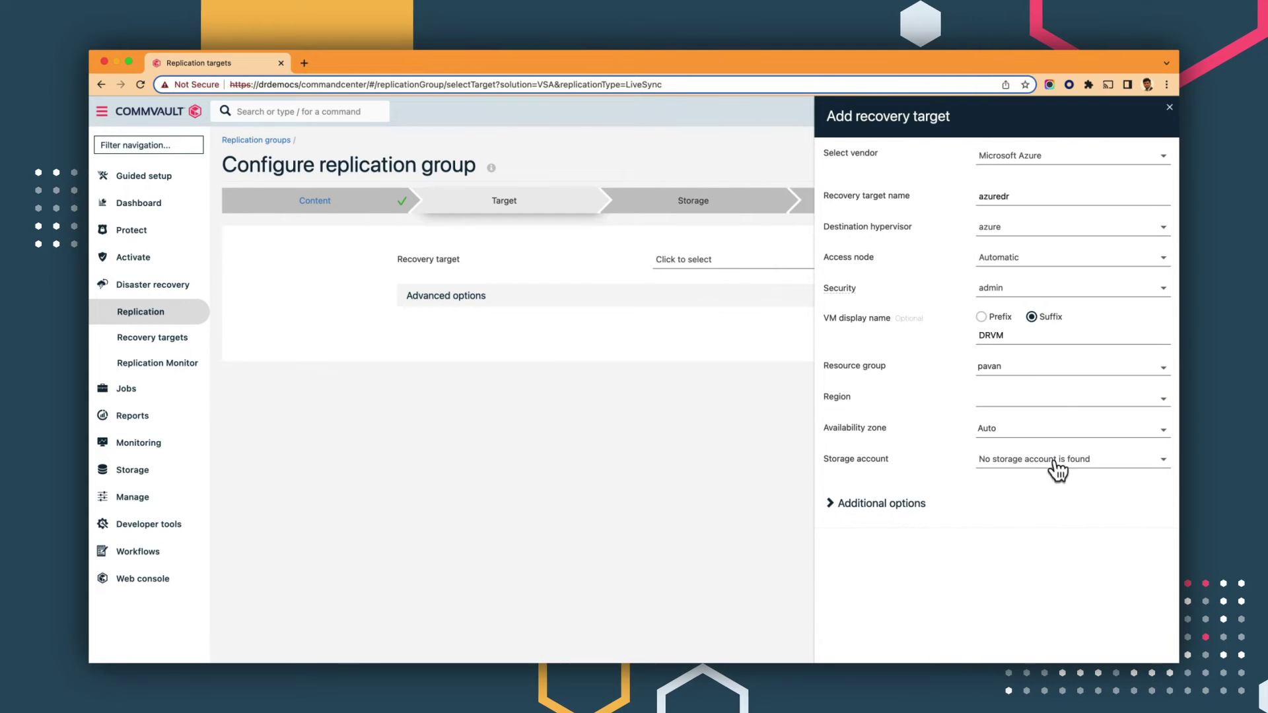
left_click(1060, 413)
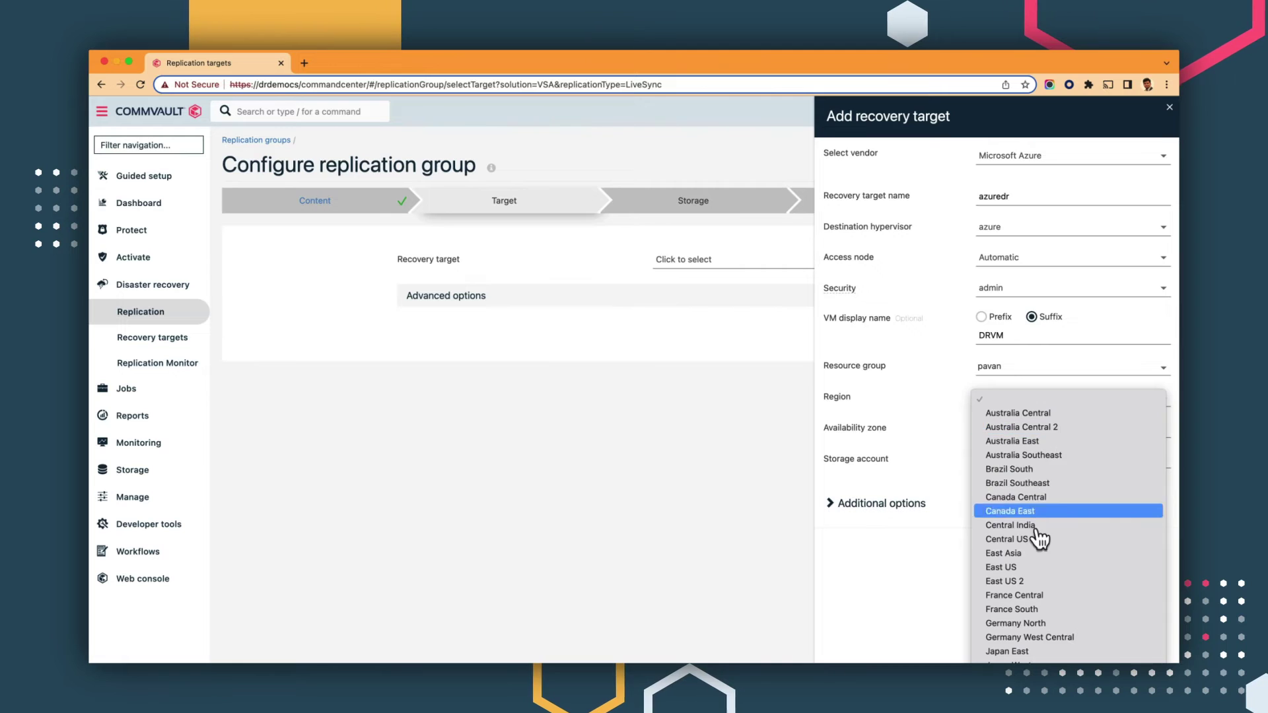
left_click(1024, 263)
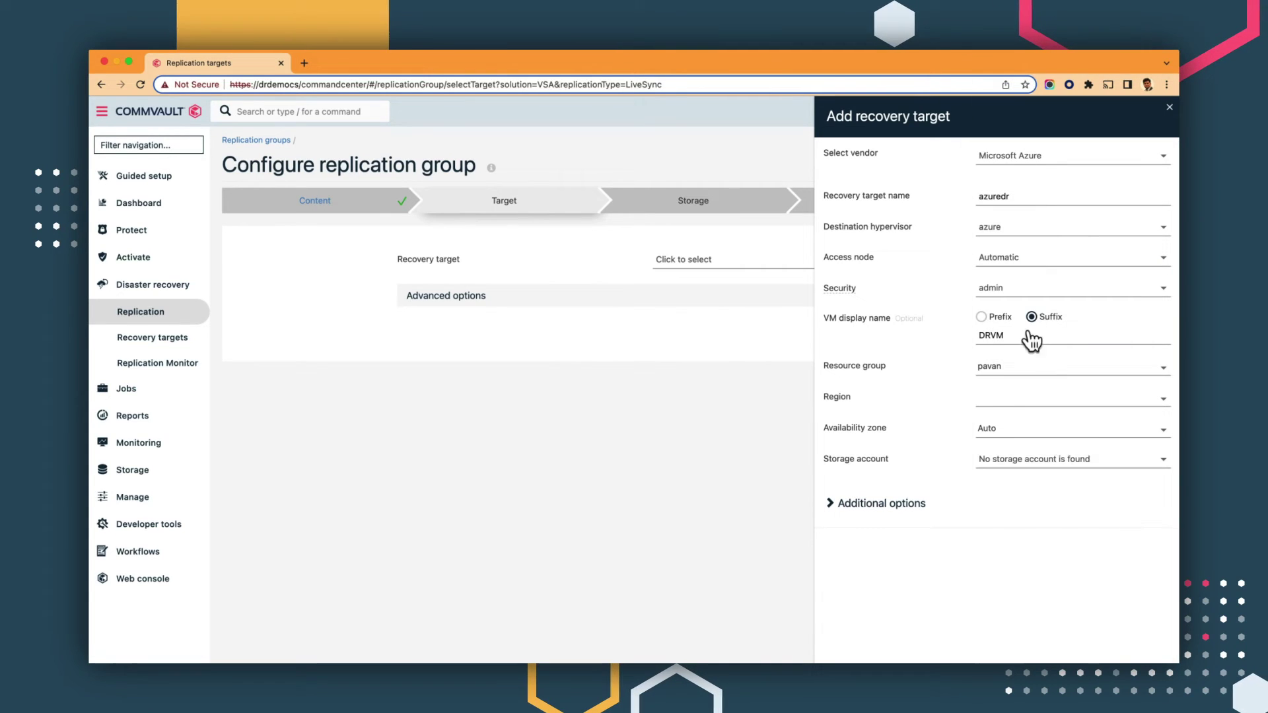
- Show additional options, keeping VM size and disk type on Auto select
left_click(911, 510)
scroll(1040, 491, "down", 3)
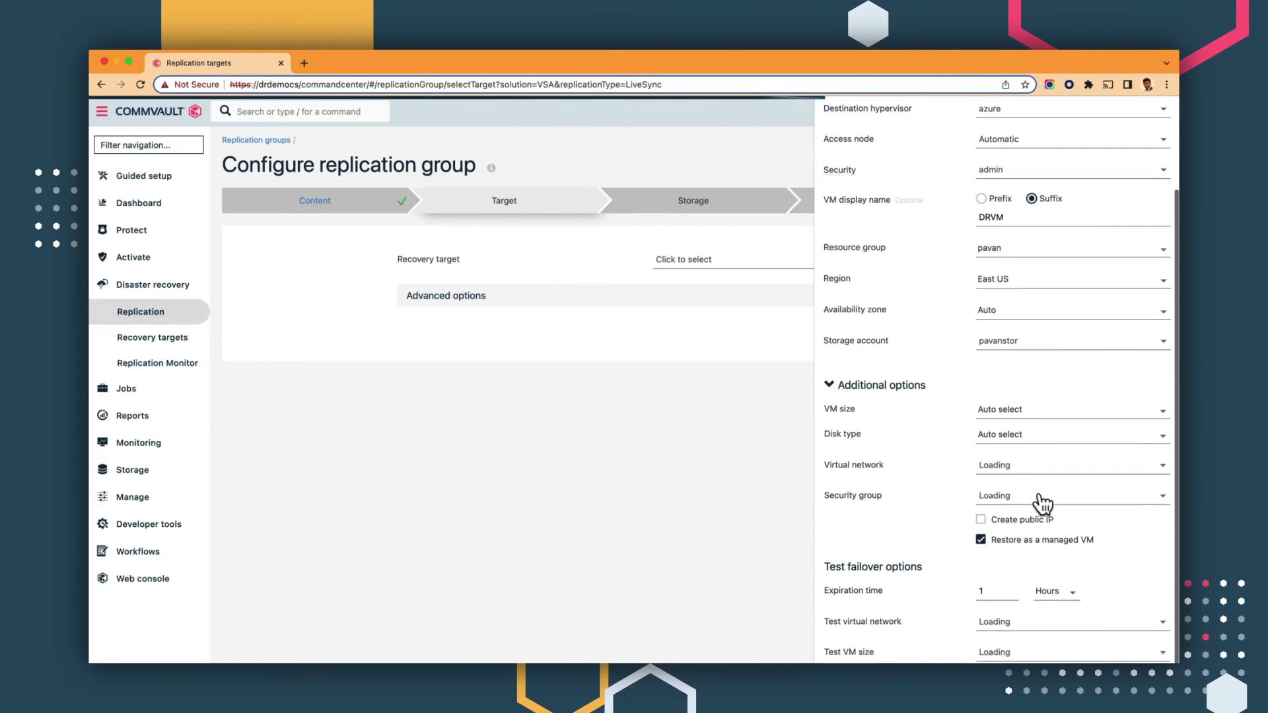
left_click(1042, 400)
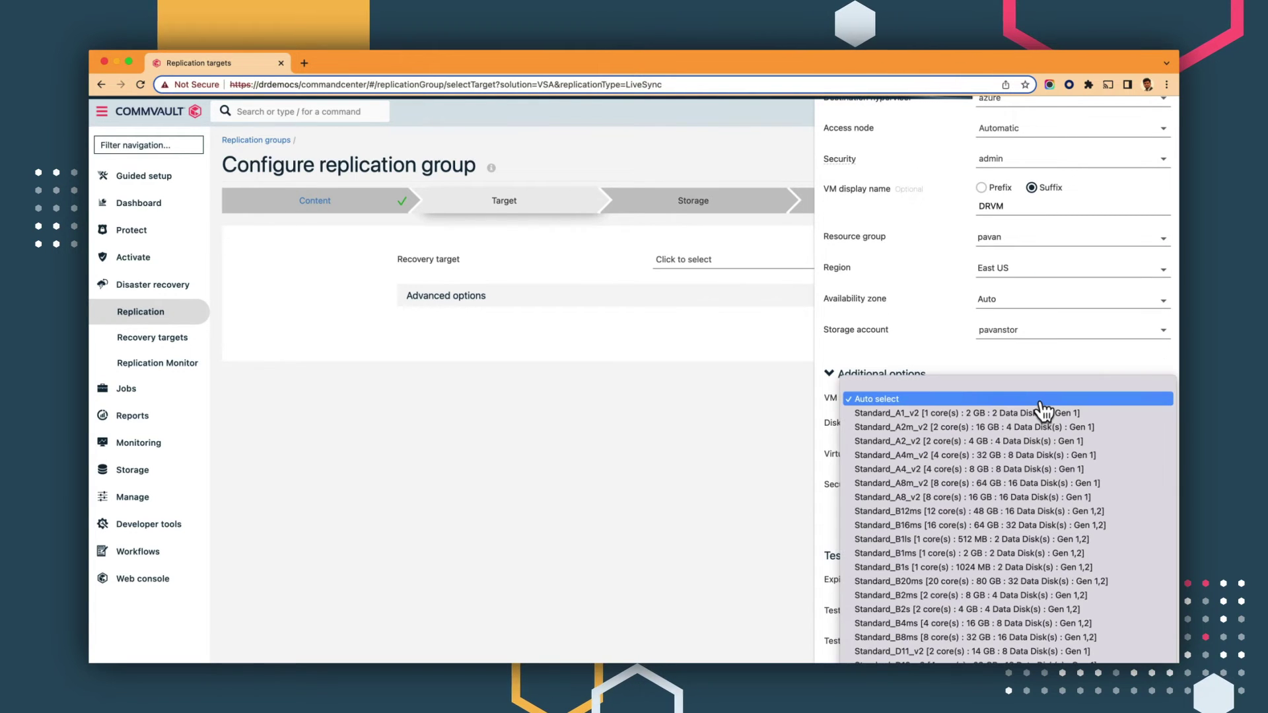
left_click(1041, 401)
left_click(1044, 424)
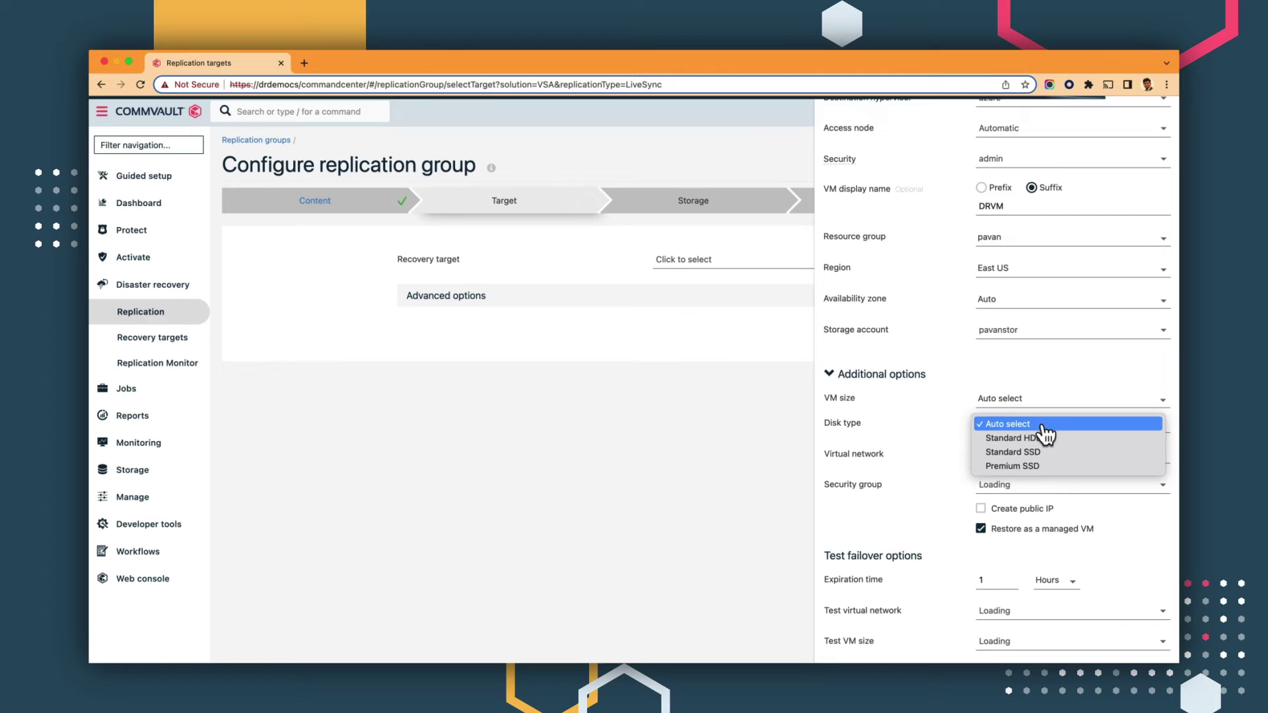
left_click(1043, 426)
- Set the virtual network to pavan-vnet\default and the security group to pavansg
left_click(1045, 466)
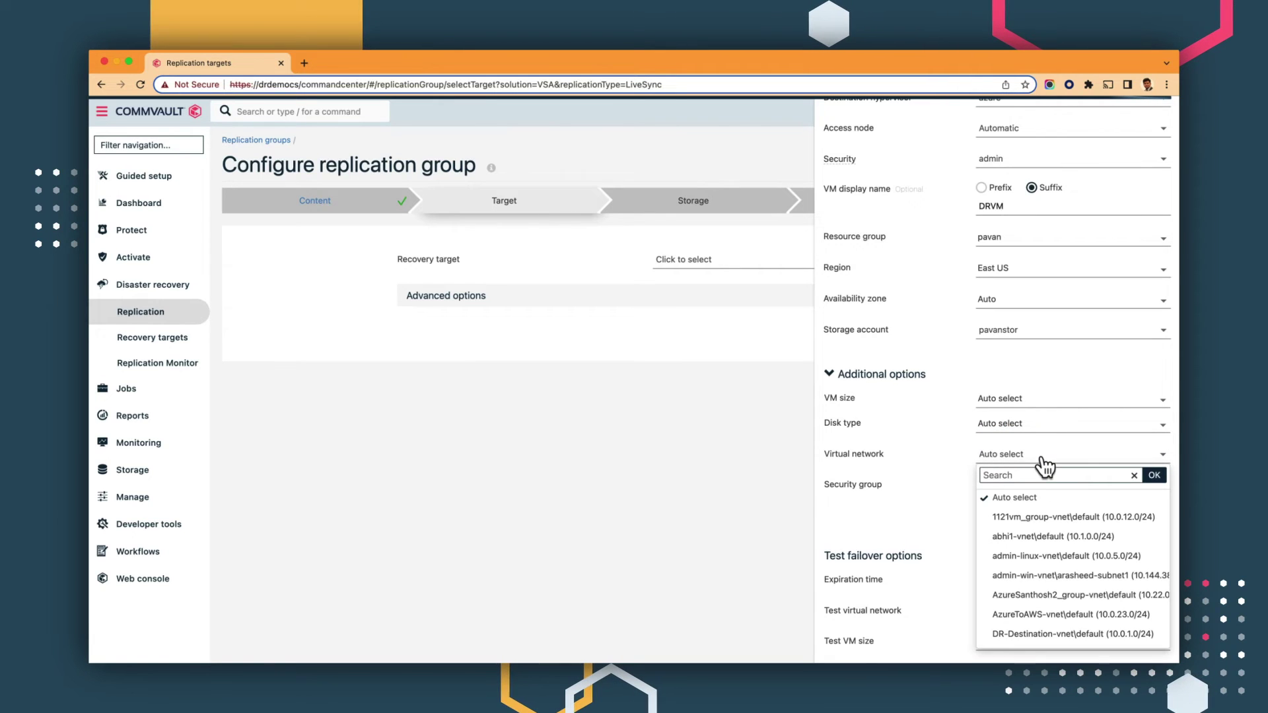
scroll(1057, 561, "down", 5)
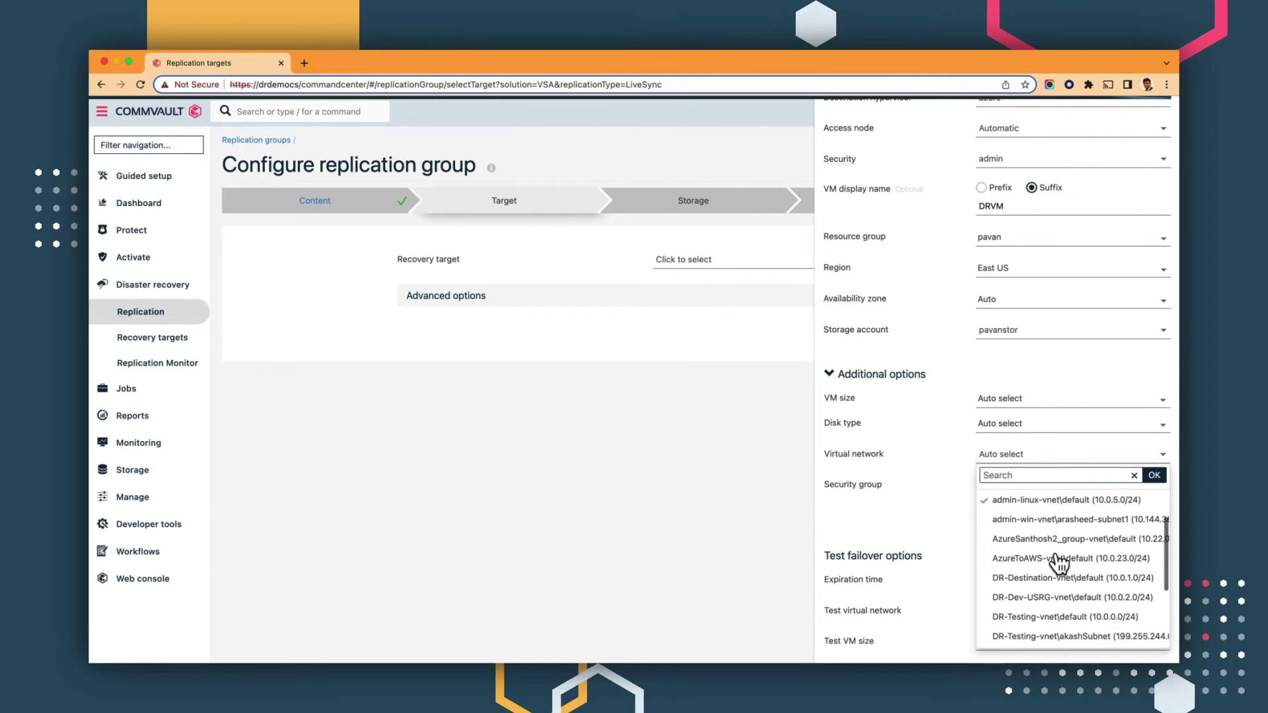
left_click(1050, 589)
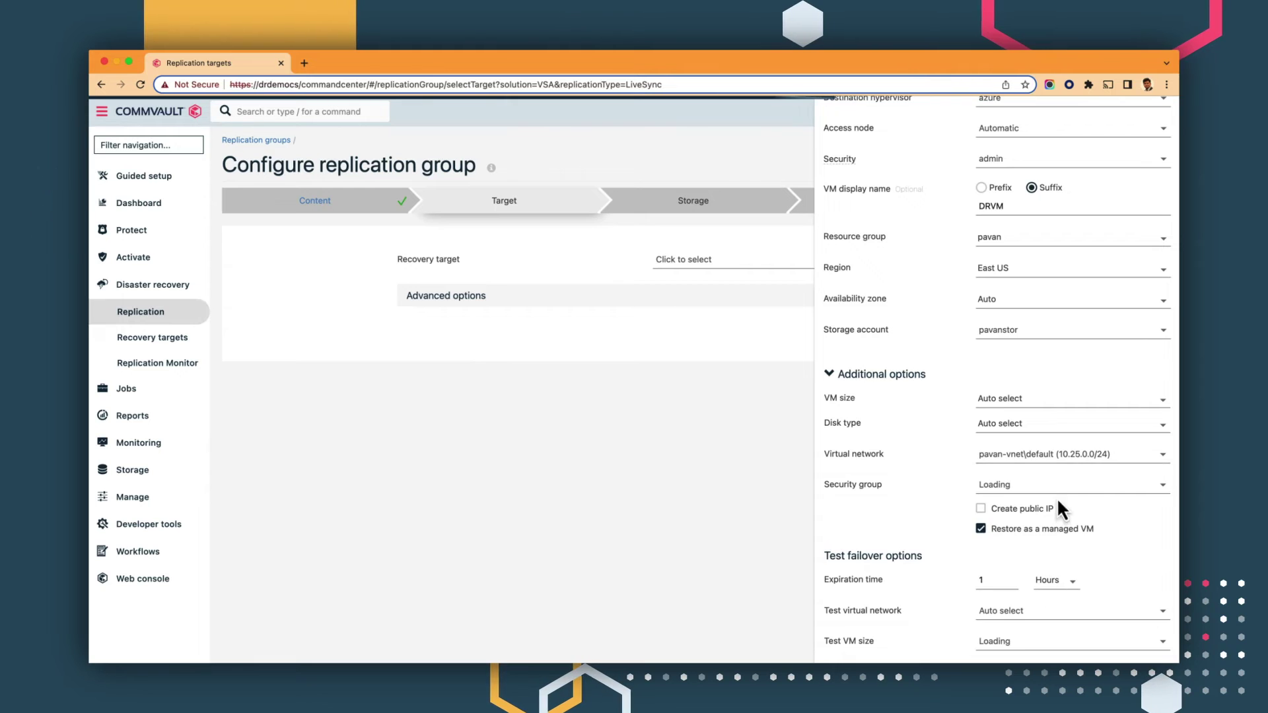
left_click(1059, 497)
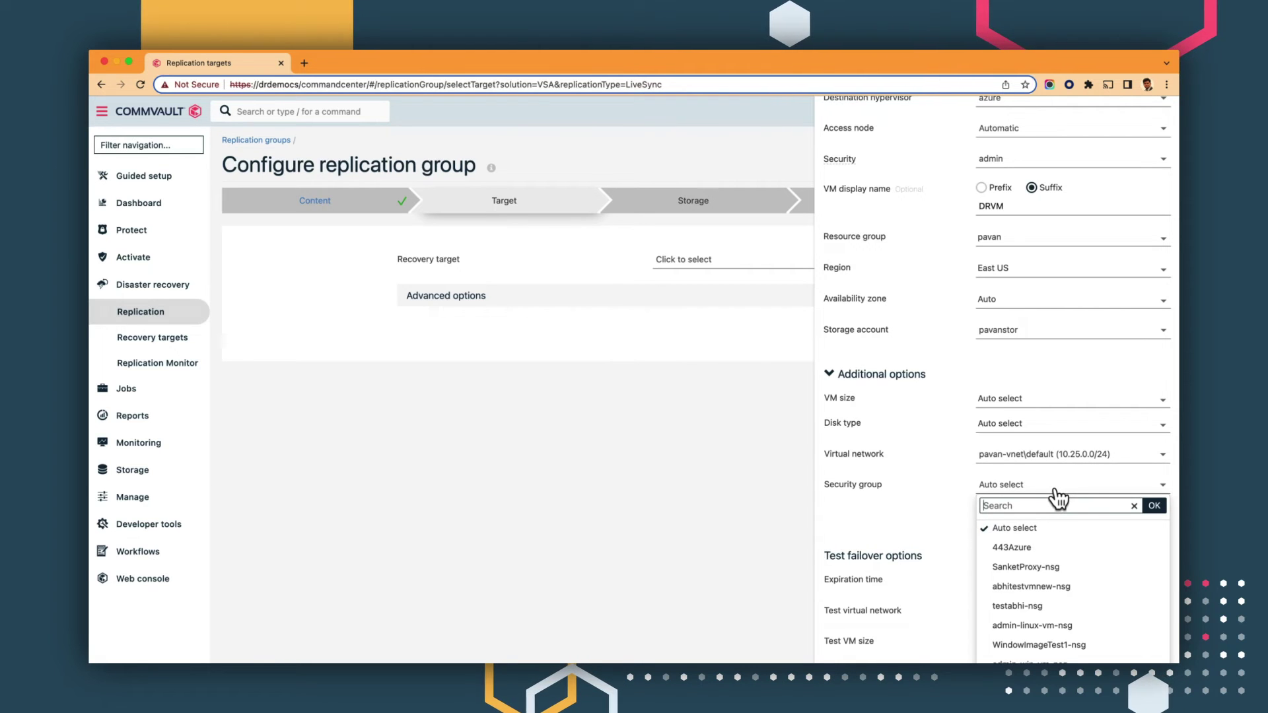
scroll(1061, 598, "down", 10)
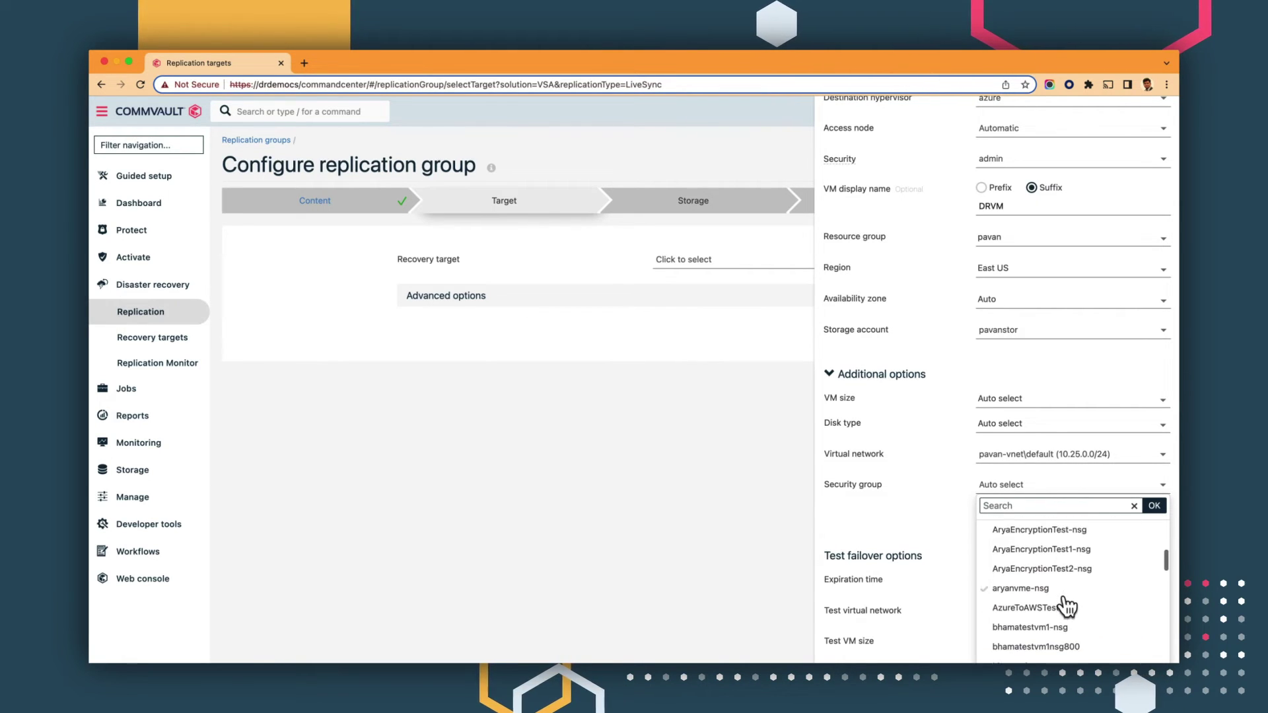
scroll(1065, 603, "down", 10)
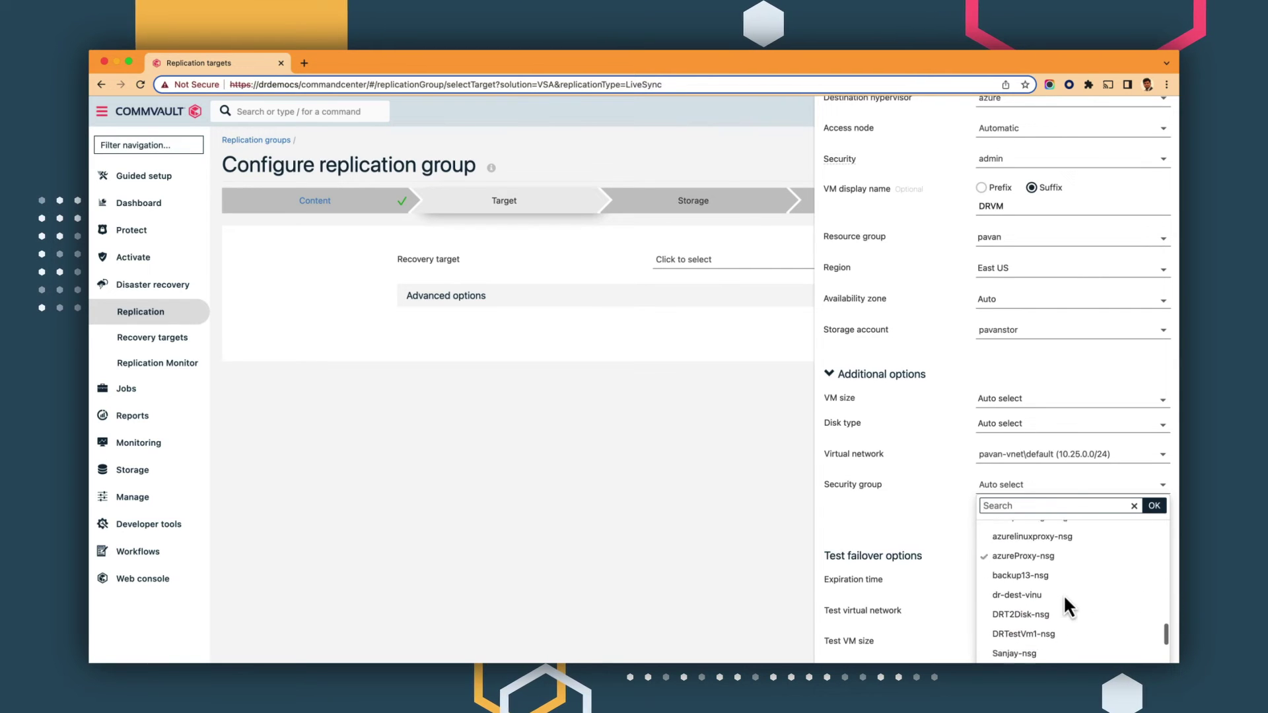
scroll(1063, 594, "down", 5)
left_click(1026, 635)
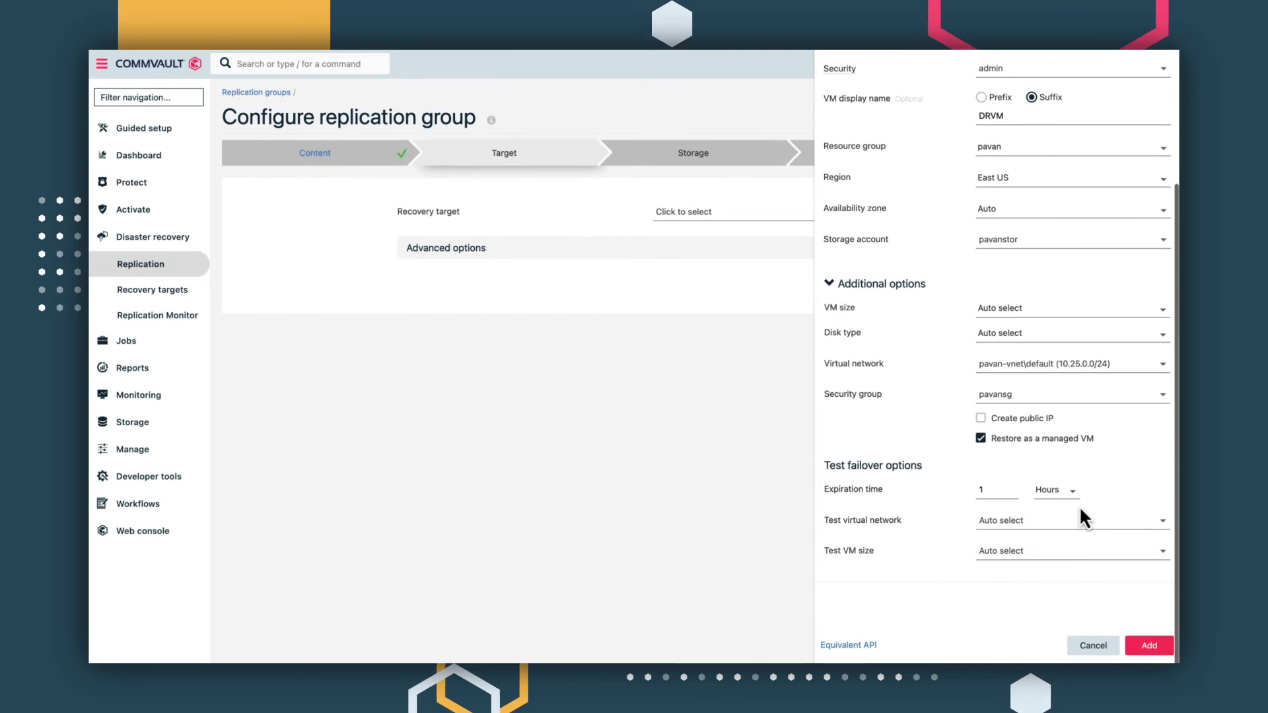
- Use pavan-vnet\default for test failover with Auto select VM size, and create the target
left_click(1079, 519)
type("p")
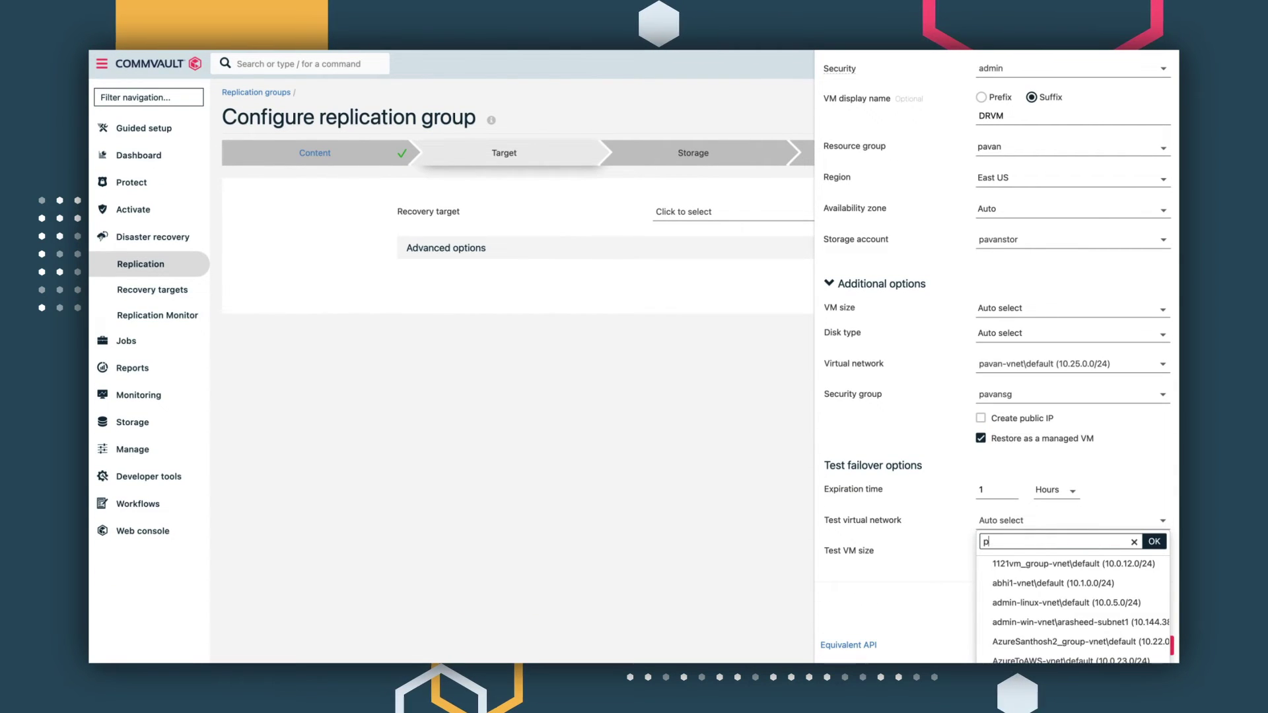
type("a")
left_click(1105, 569)
left_click(1056, 555)
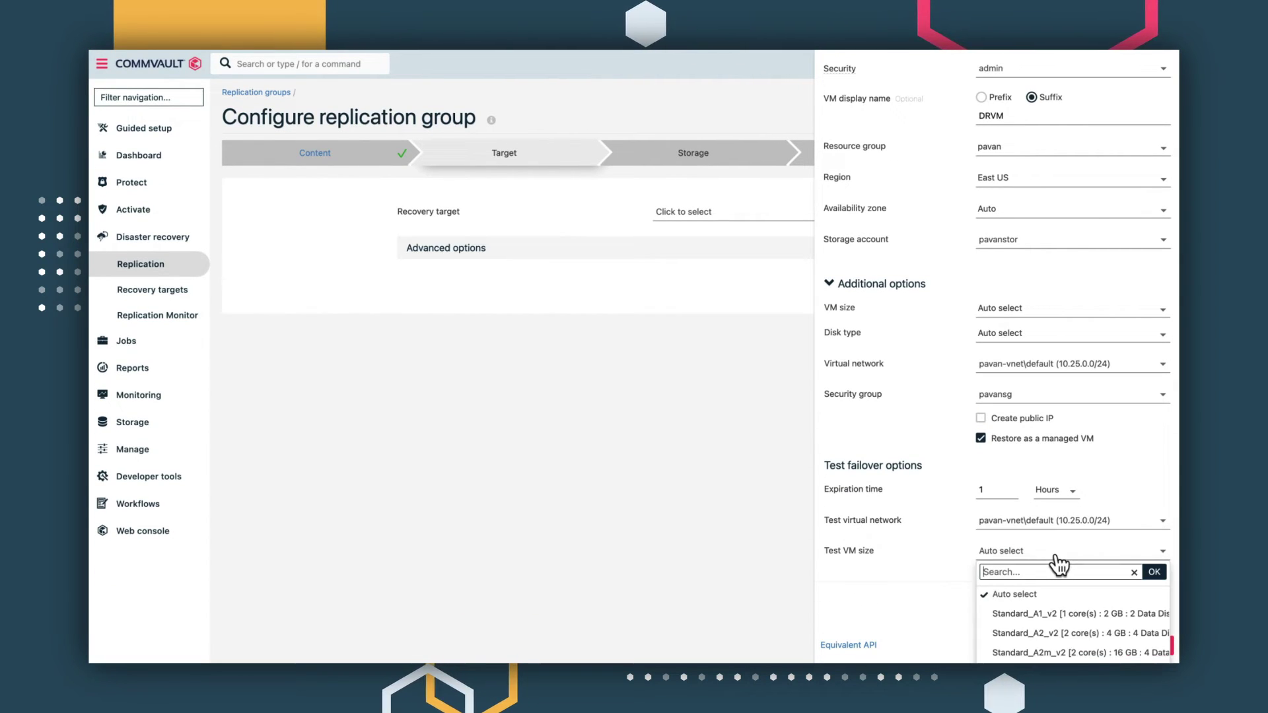
left_click(1055, 557)
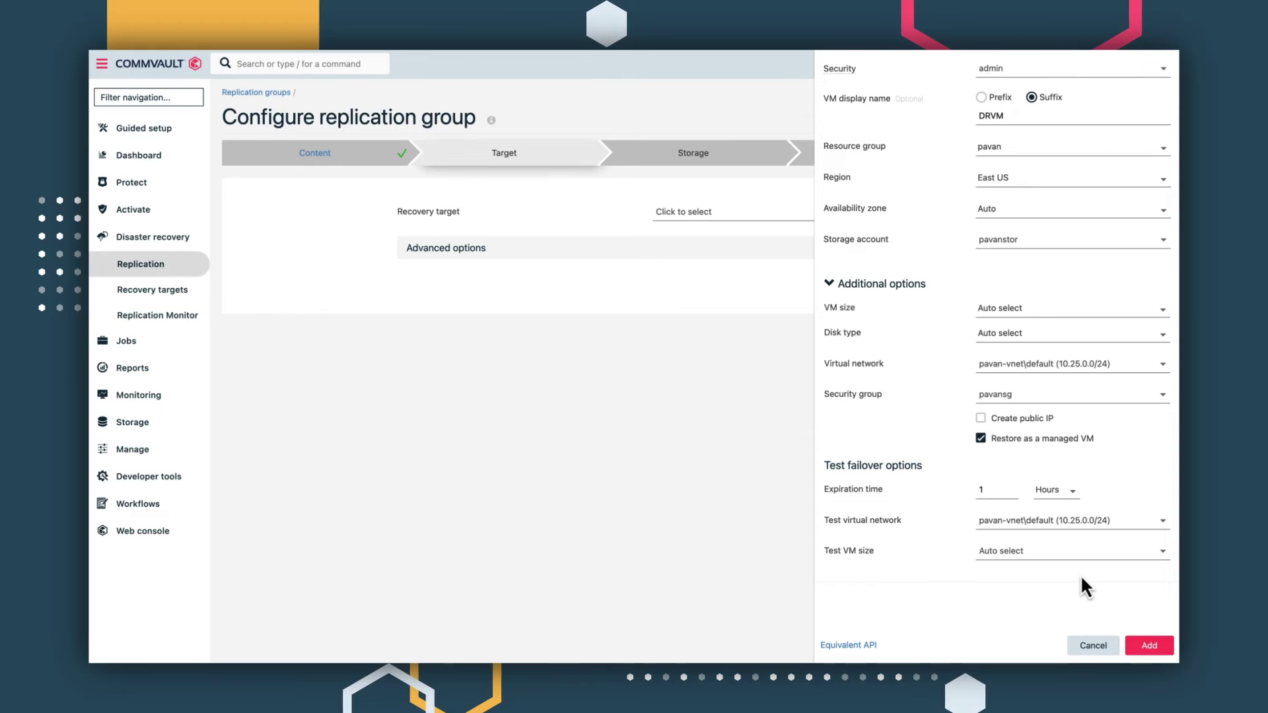
left_click(1148, 646)
- Select azuretarget as the recovery target and expand Advanced options
left_click(926, 210)
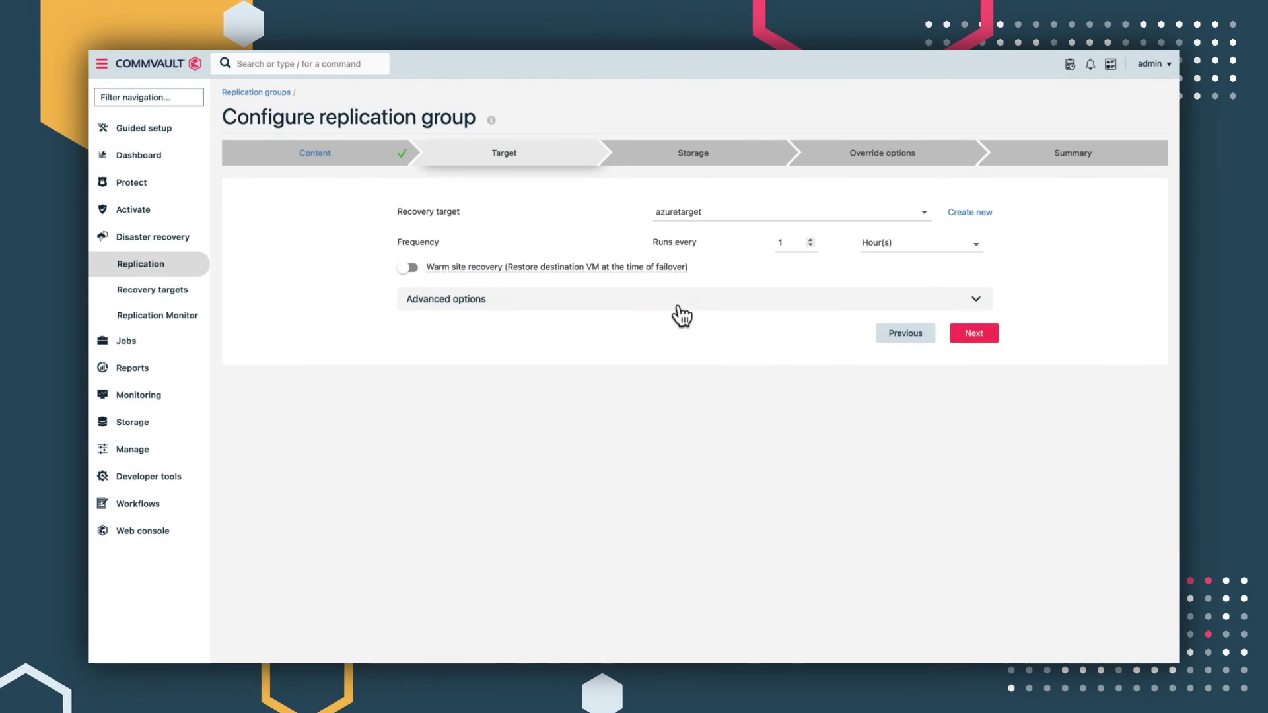
left_click(679, 307)
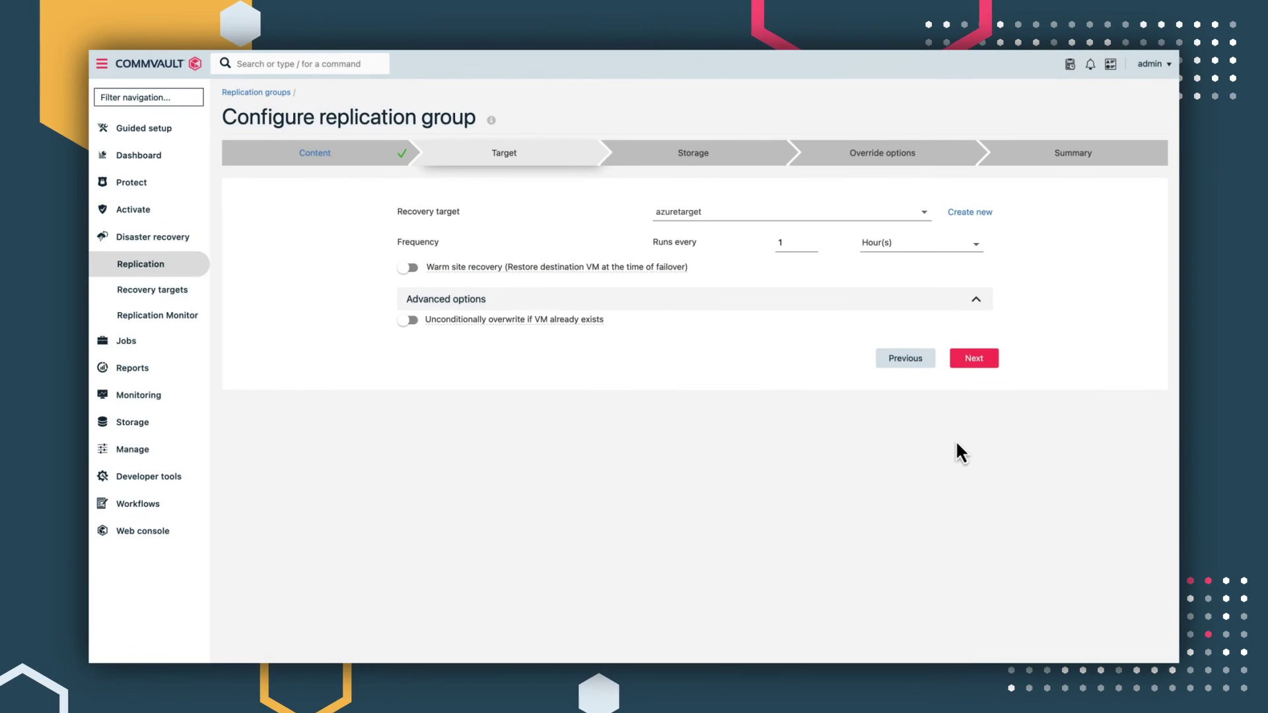
- On the Storage step, choose Cloud storage with Replicate using secondary copy left off
left_click(979, 360)
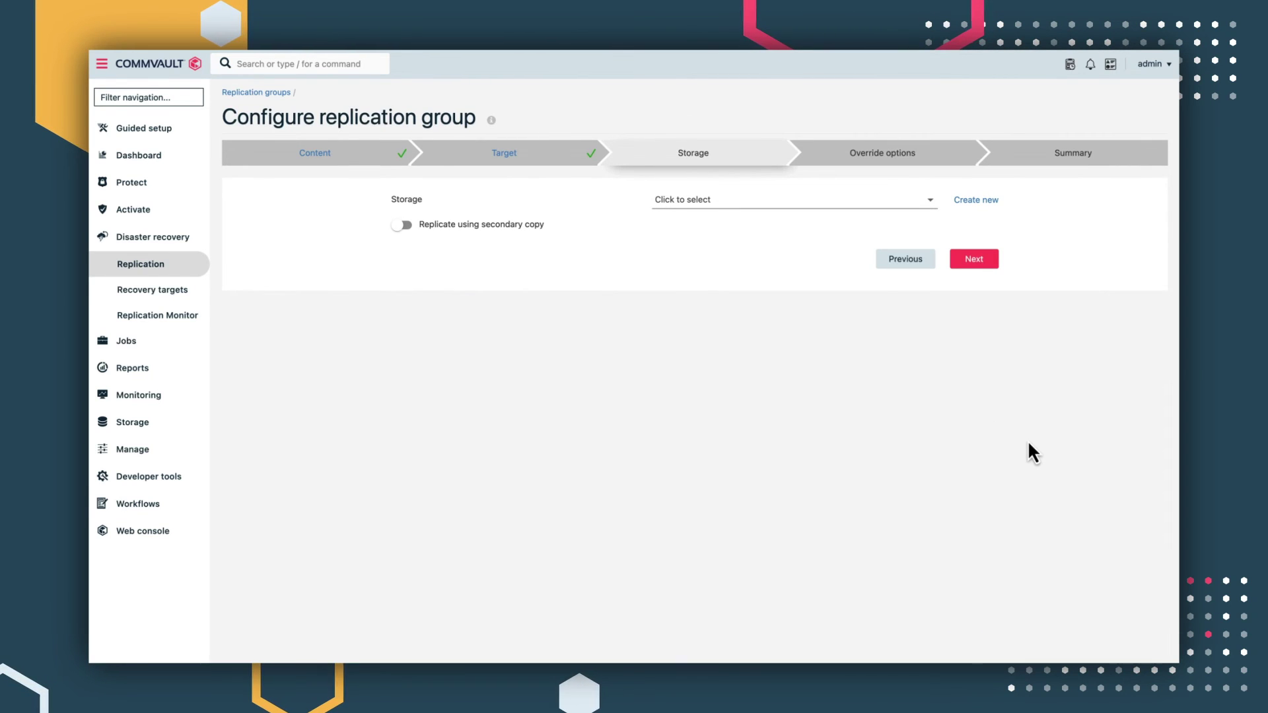
left_click(930, 207)
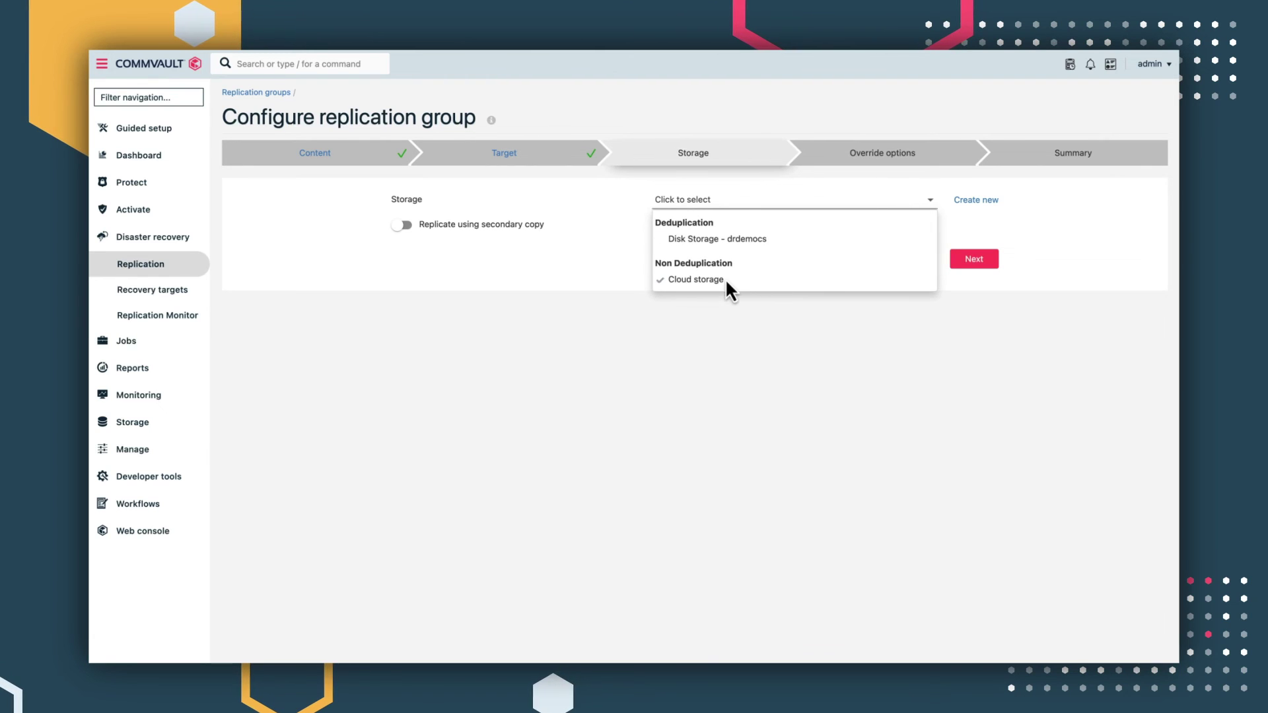
left_click(696, 279)
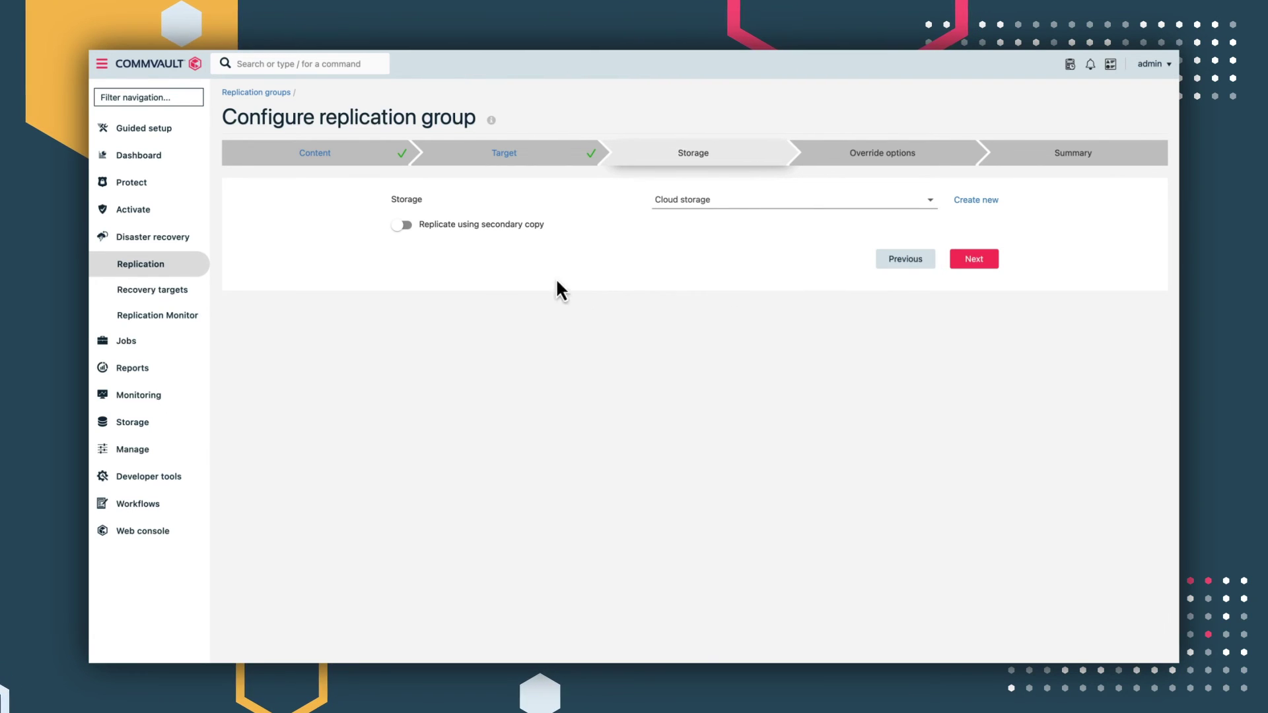
left_click(405, 225)
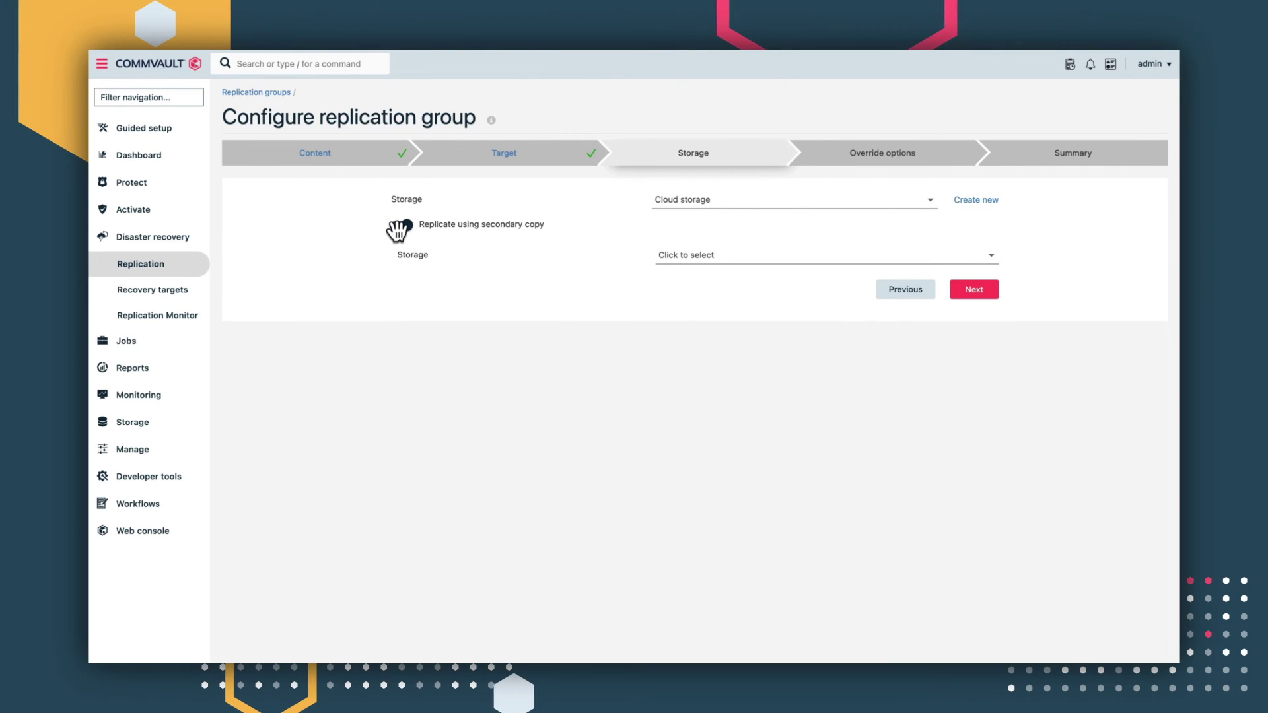
left_click(402, 226)
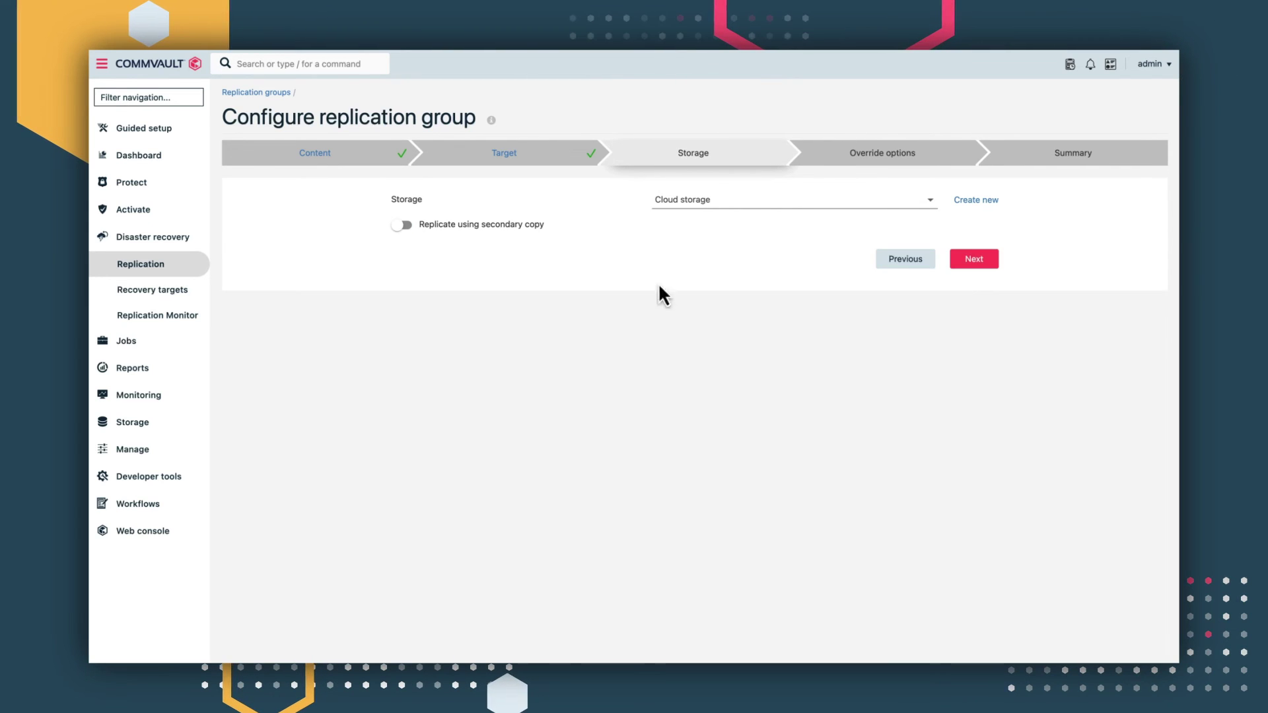
- Enable Override replication options, review finance1-east's overrides without changes, and reach Summary
left_click(991, 269)
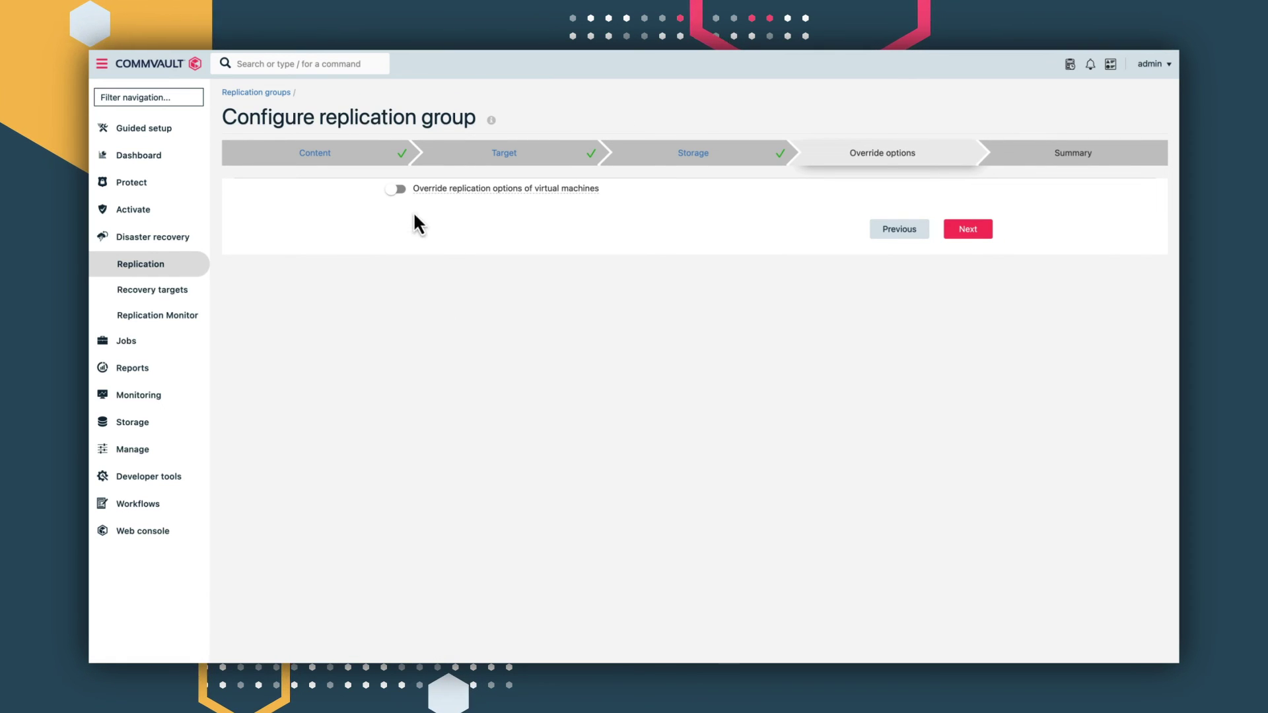
left_click(395, 189)
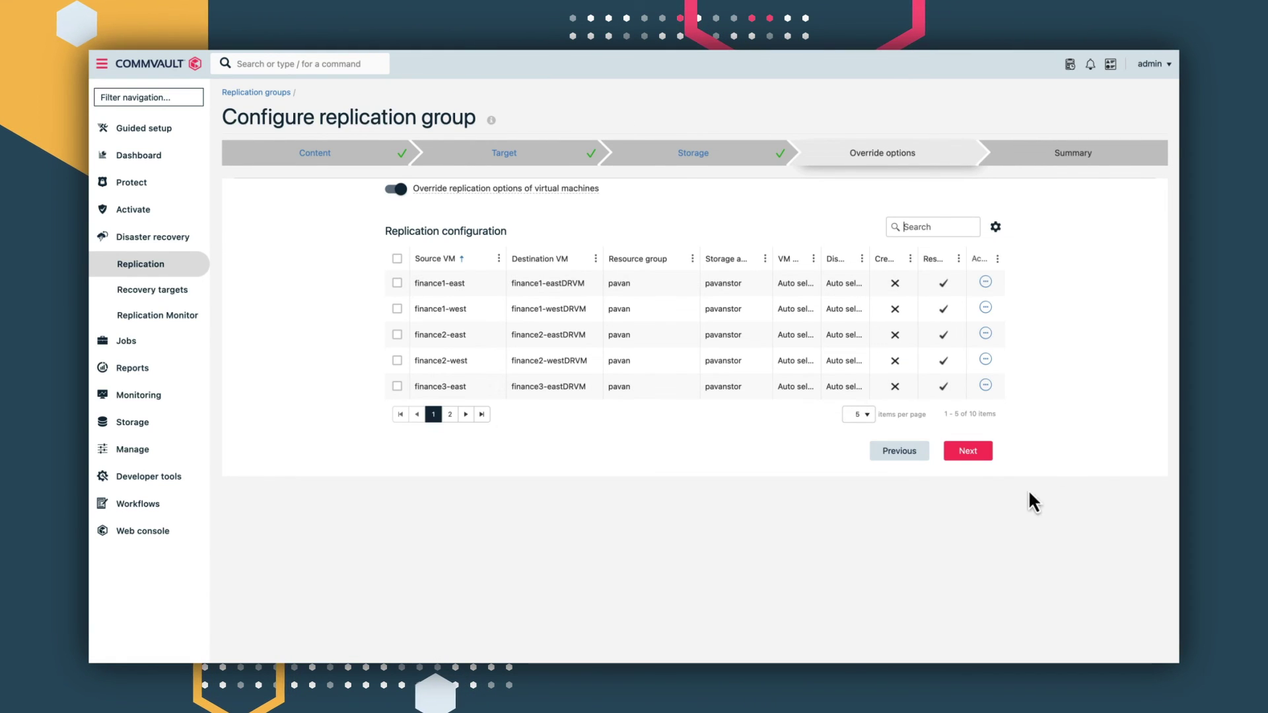
left_click(985, 283)
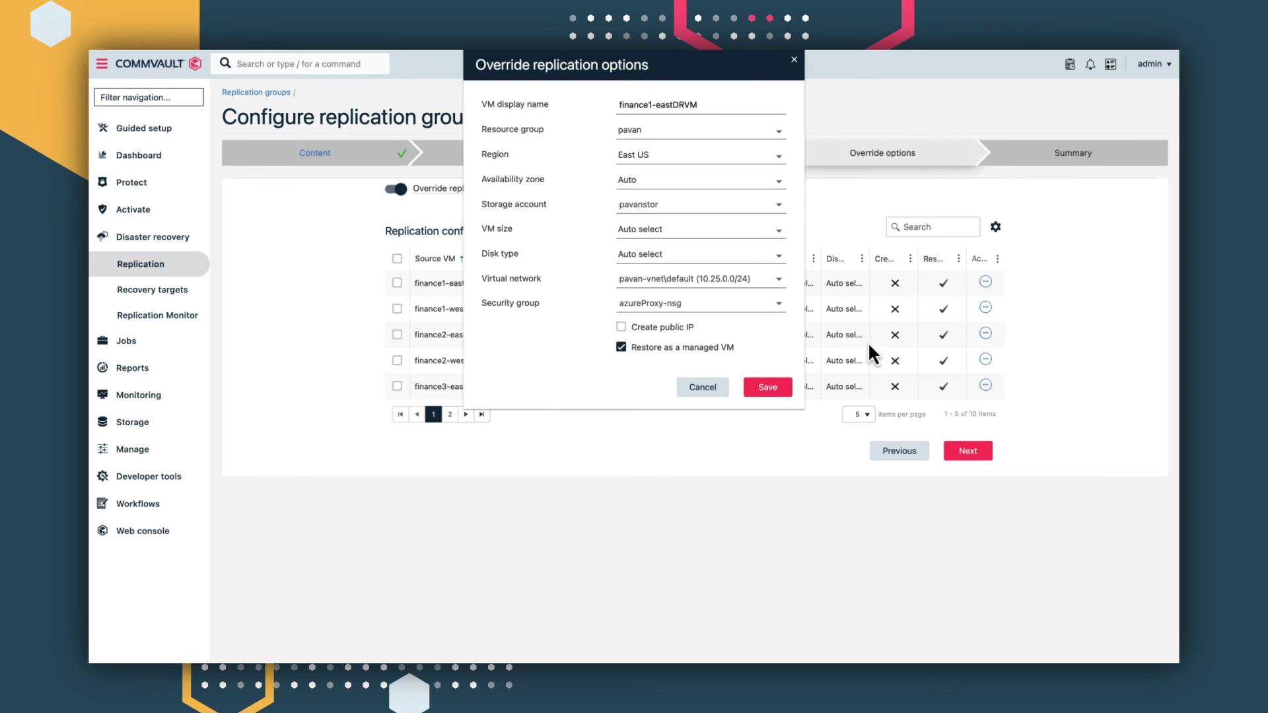
left_click(703, 390)
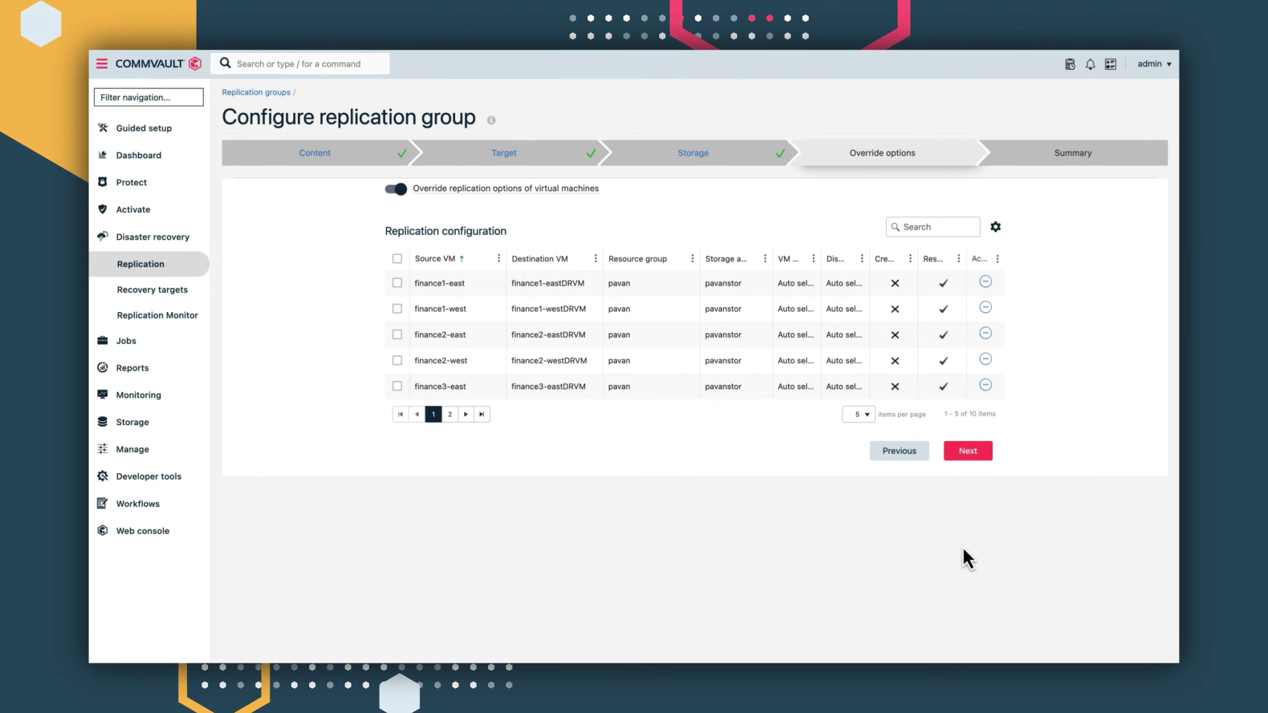
left_click(980, 456)
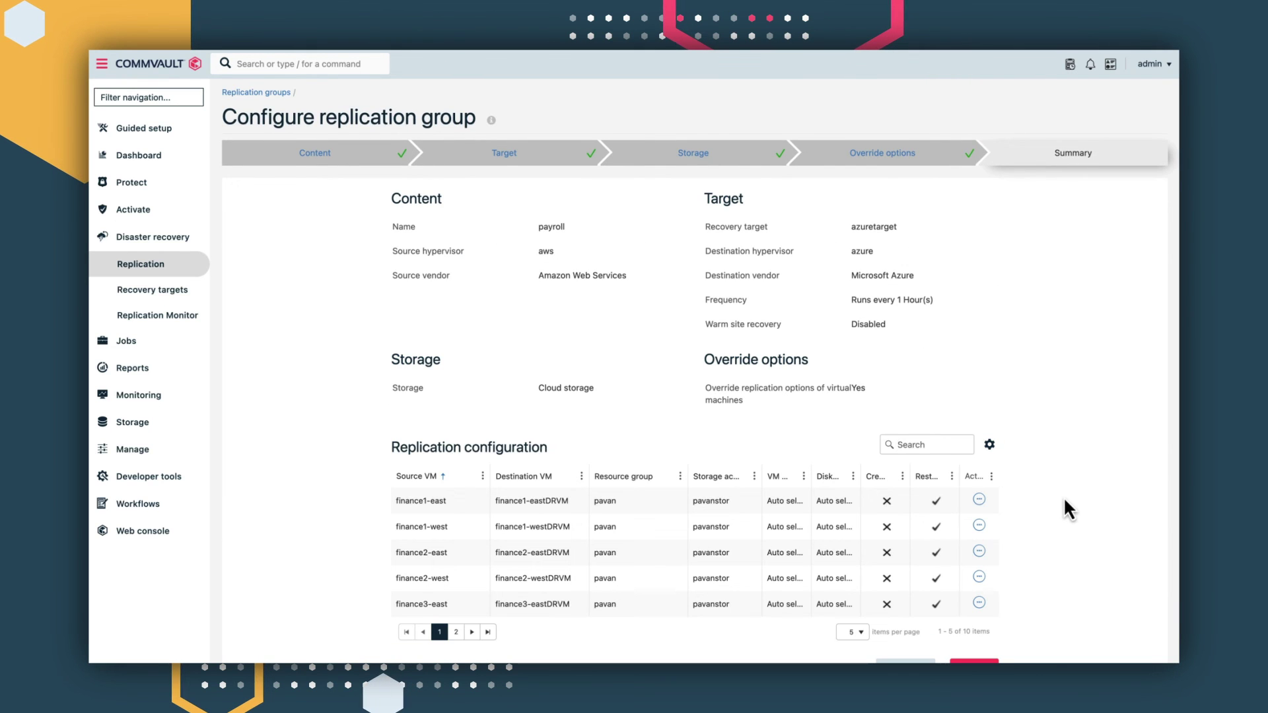
- Finish the wizard and open the new payroll group from Replication groups
scroll(1063, 496, "down", 3)
left_click(980, 585)
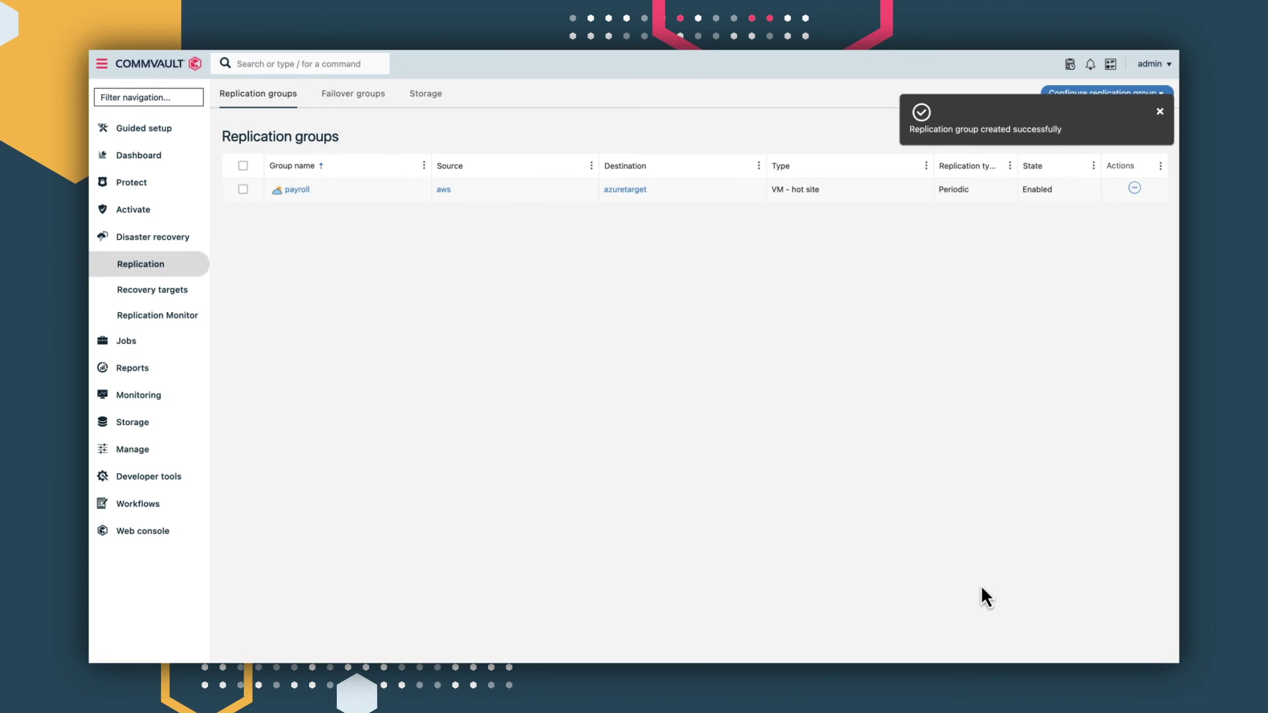
left_click(297, 190)
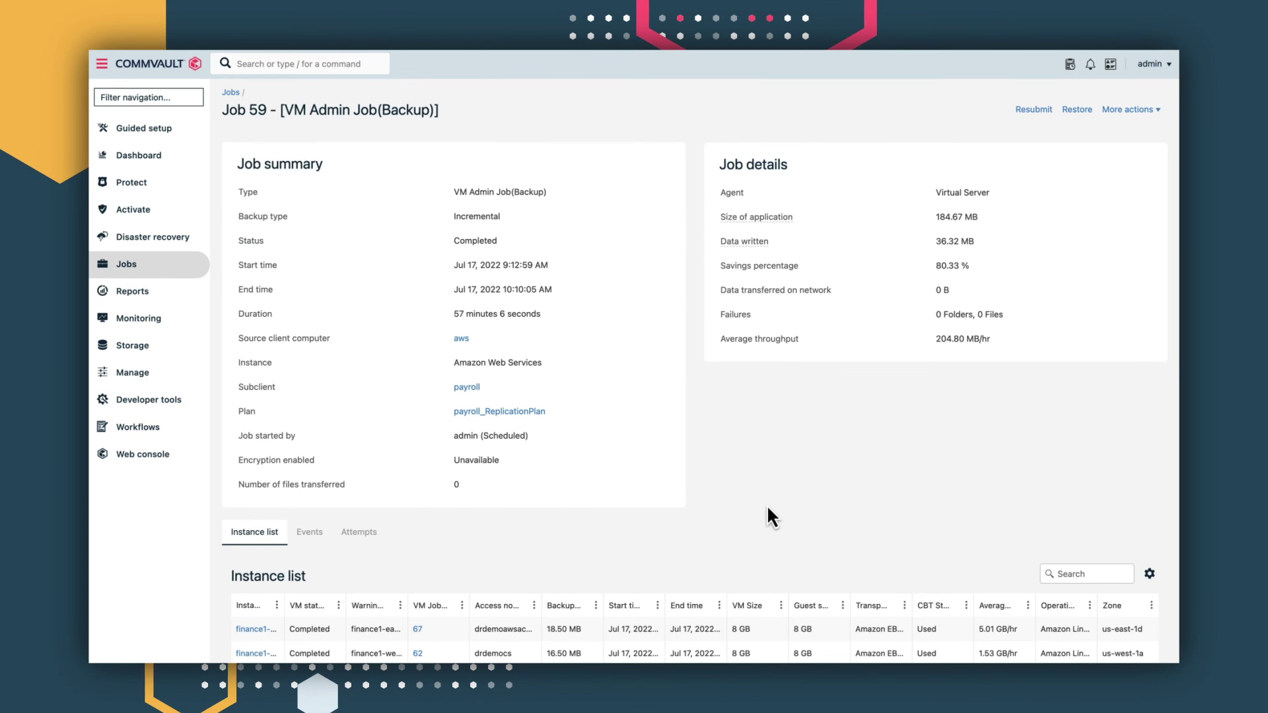
- Open the Replication Monitor under Disaster recovery to view the ten payroll finance VMs In Sync
left_click(151, 237)
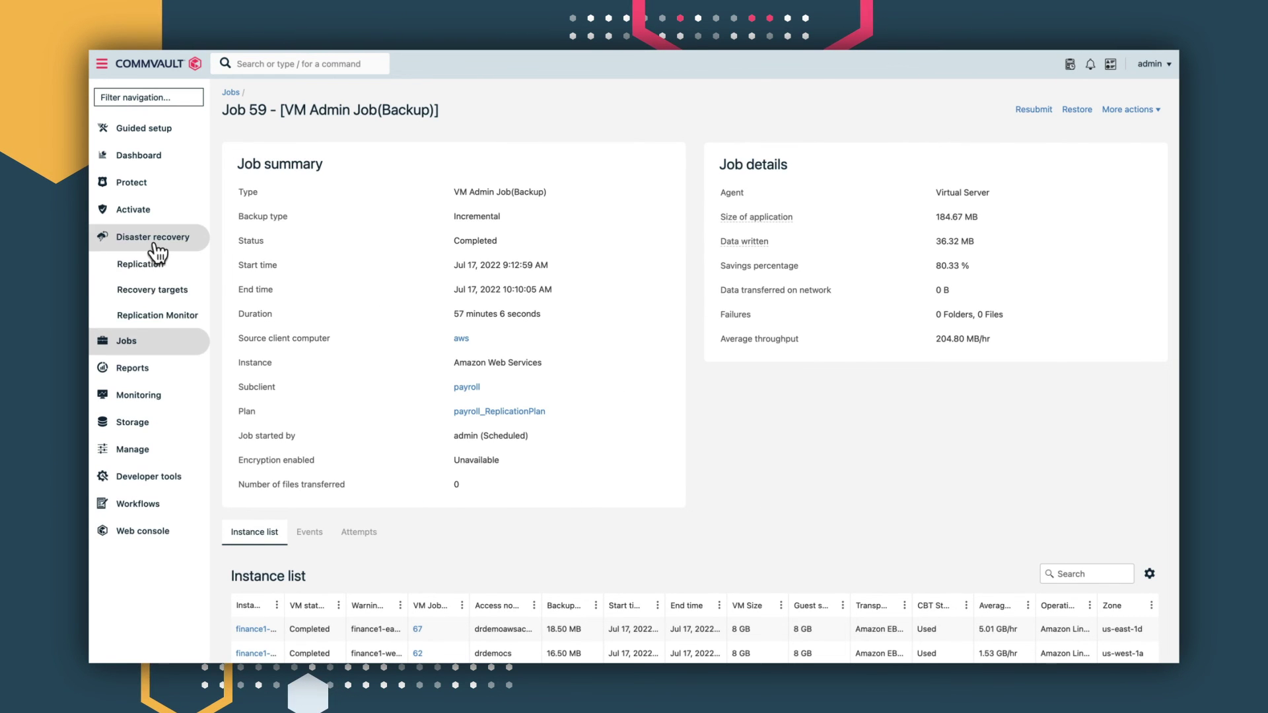
left_click(153, 316)
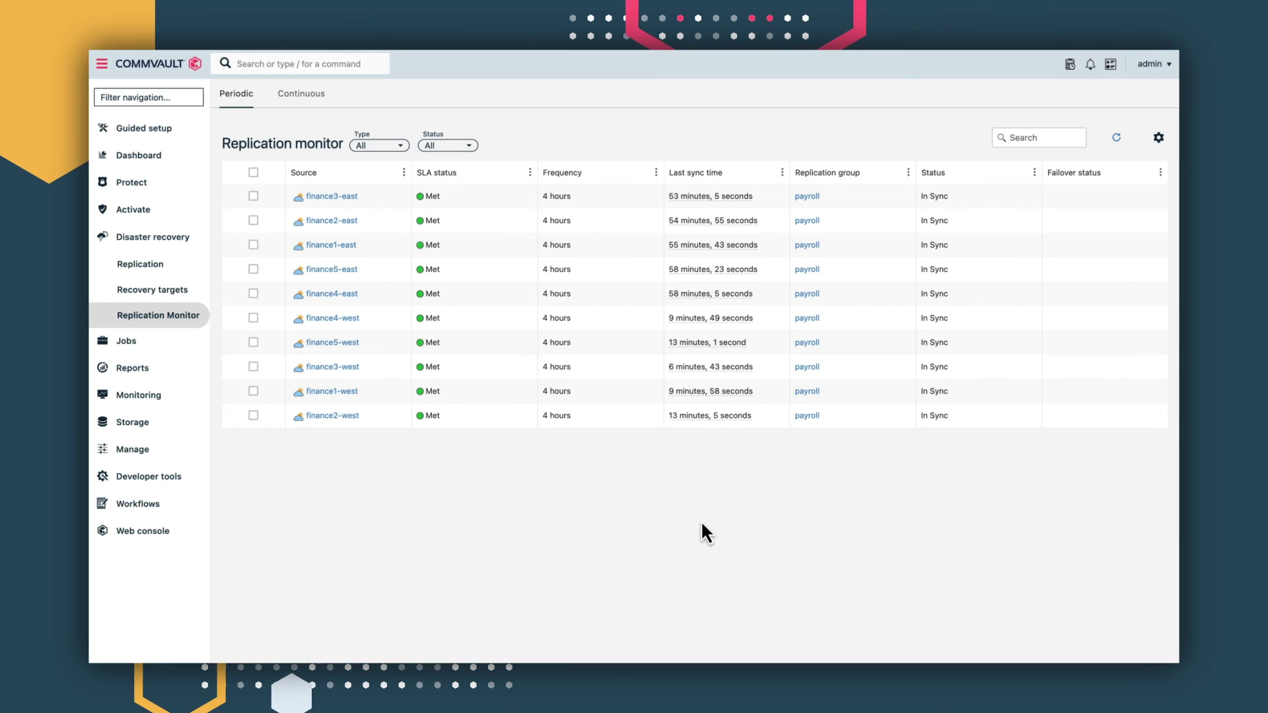